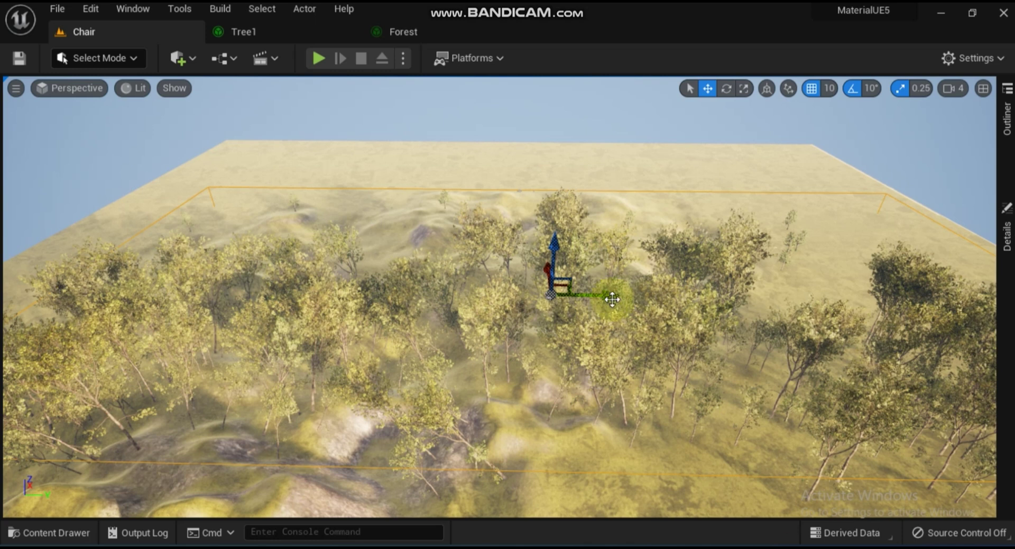
# - Shift the Forest foliage volume along its Y axis across the landscape and resimulate the foliage
pyautogui.click(1007, 233)
pyautogui.click(897, 506)
pyautogui.moveTo(602, 244); pyautogui.dragTo(263, 241)
pyautogui.click(1007, 232)
pyautogui.click(888, 505)
pyautogui.click(1007, 233)
pyautogui.click(890, 504)
pyautogui.click(1007, 233)
pyautogui.click(897, 506)
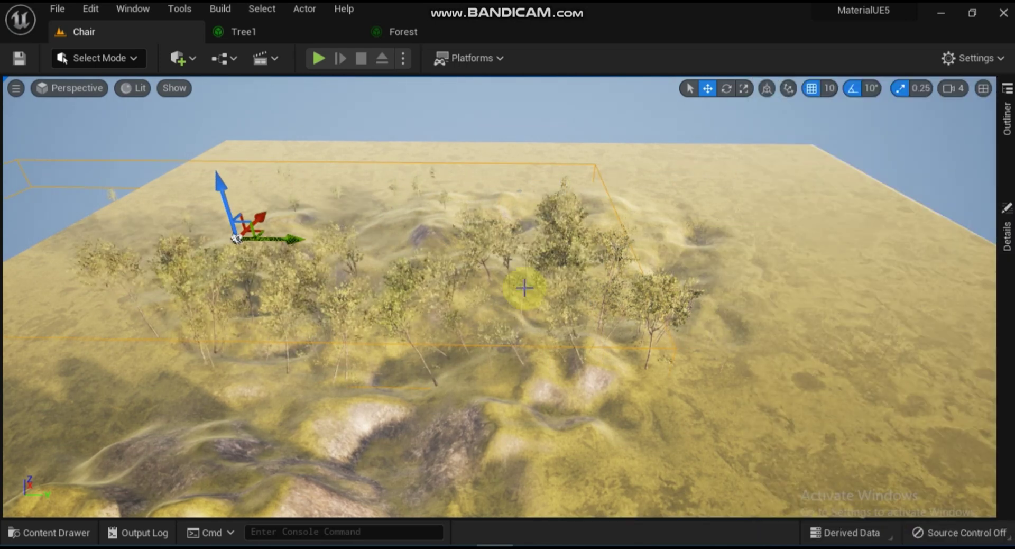
# - Scale the Forest foliage volume up uniformly and resimulate its trees
pyautogui.press('r')
pyautogui.moveTo(235, 239); pyautogui.dragTo(280, 229)
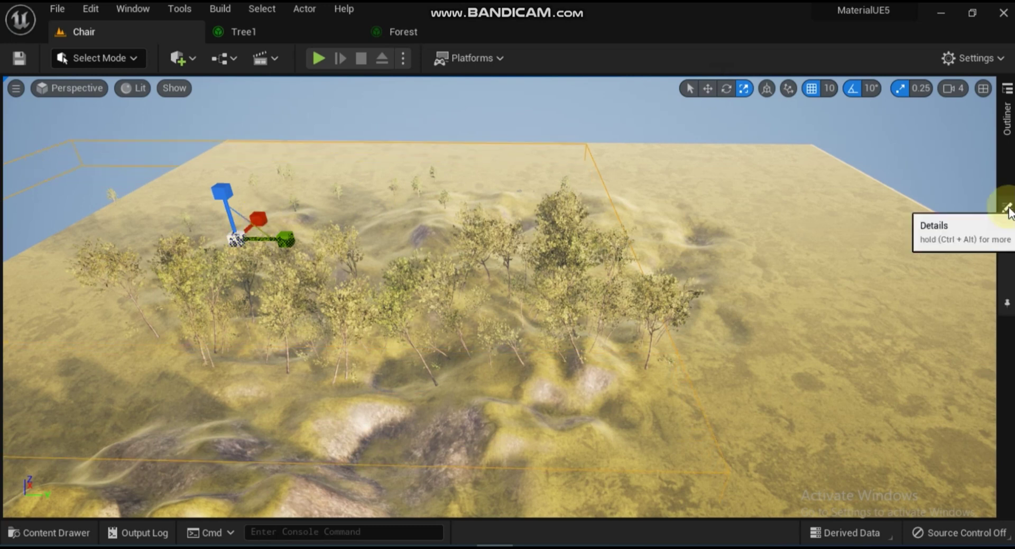
pyautogui.click(1006, 233)
pyautogui.click(820, 437)
# - Move the enlarged foliage volume back along its Y axis over the middle of the landscape and resimulate
pyautogui.press('w')
pyautogui.moveTo(286, 239); pyautogui.dragTo(497, 242)
pyautogui.click(1006, 233)
pyautogui.click(931, 453)
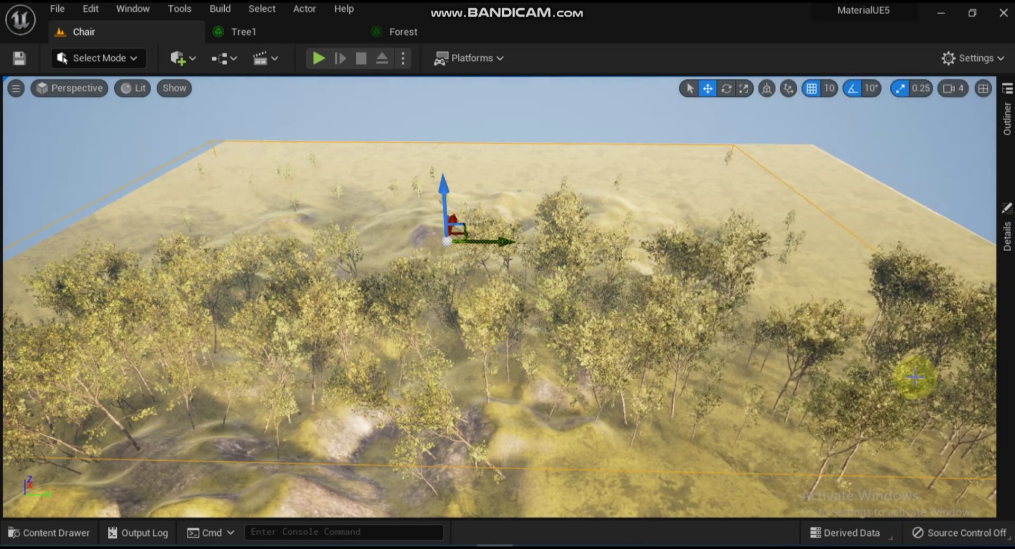
pyautogui.press('r')
pyautogui.click(707, 87)
pyautogui.click(1006, 233)
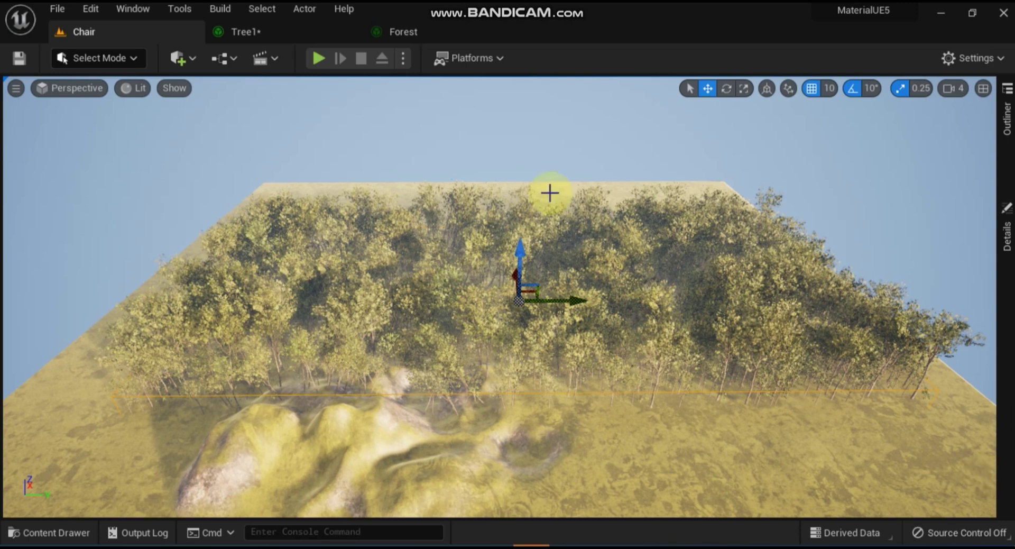
# - Set the Tree1 foliage type's Shade Radius to 50, save it, and resimulate the forest in the Chair level
pyautogui.click(244, 31)
pyautogui.click(434, 357)
pyautogui.write('50')
pyautogui.press('Return')
pyautogui.click(52, 57)
pyautogui.click(79, 32)
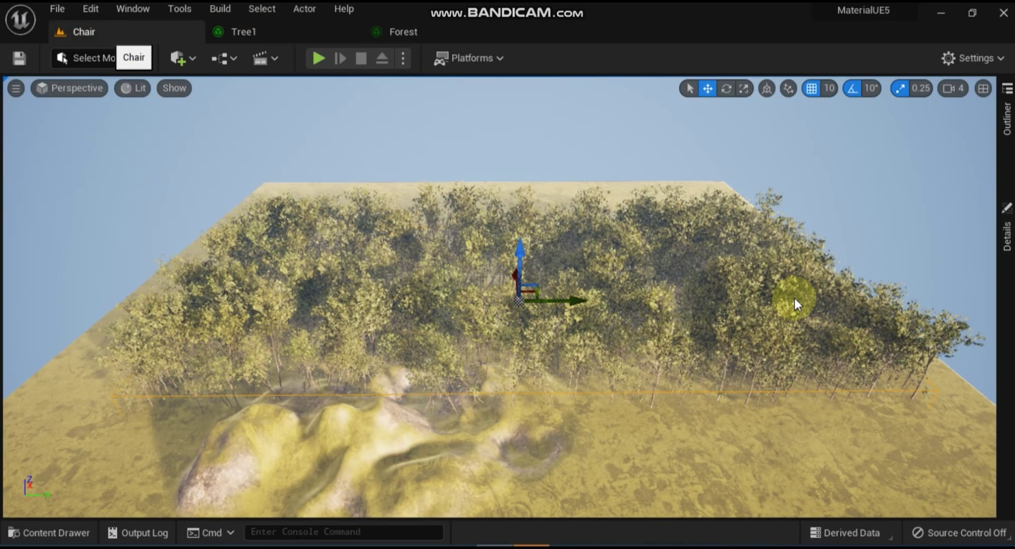
pyautogui.click(1006, 225)
pyautogui.click(896, 504)
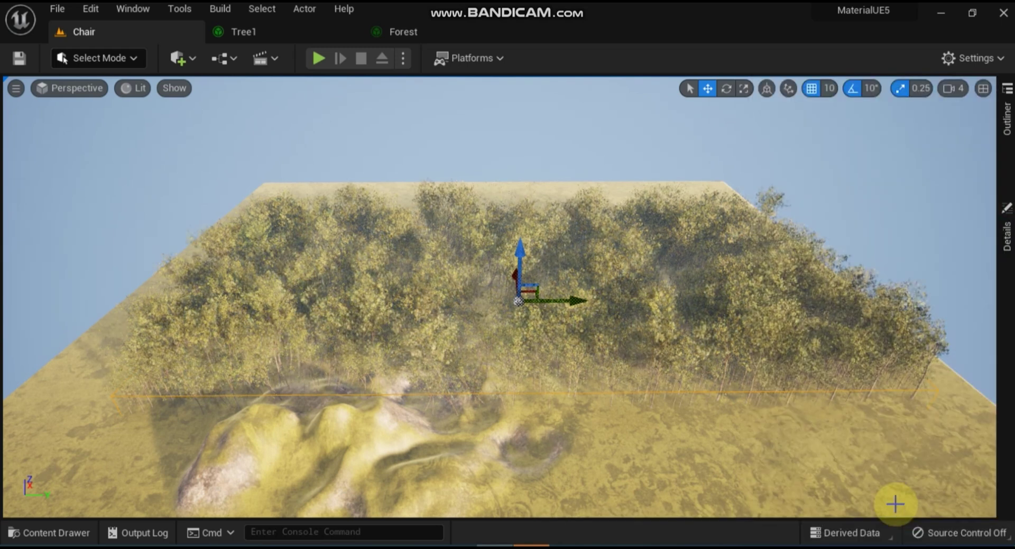
# - Set the Shade Radius of Tree1 to 500, save the asset, and resimulate the Forest volume
pyautogui.click(252, 36)
pyautogui.click(451, 358)
pyautogui.write('500')
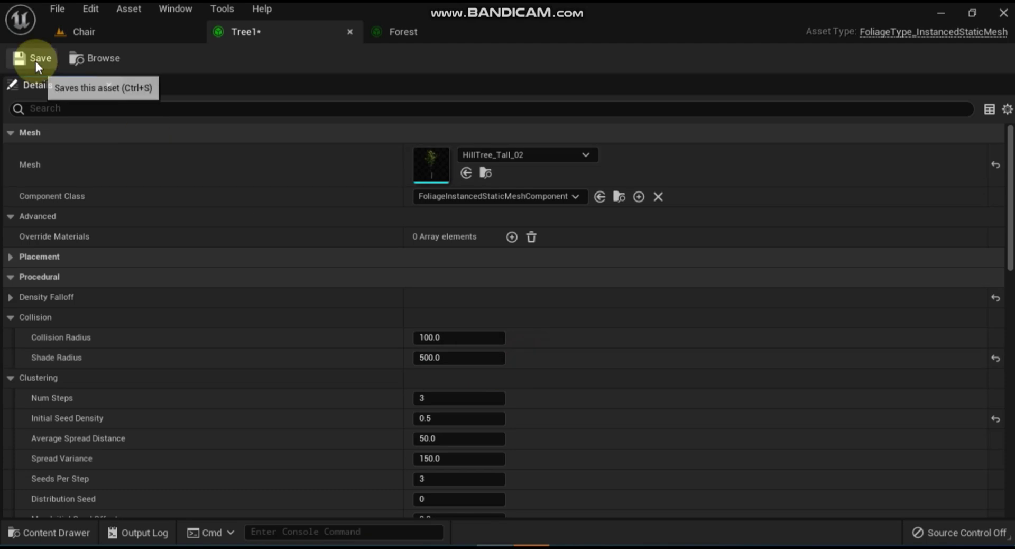
pyautogui.click(41, 57)
pyautogui.click(82, 32)
pyautogui.click(1007, 210)
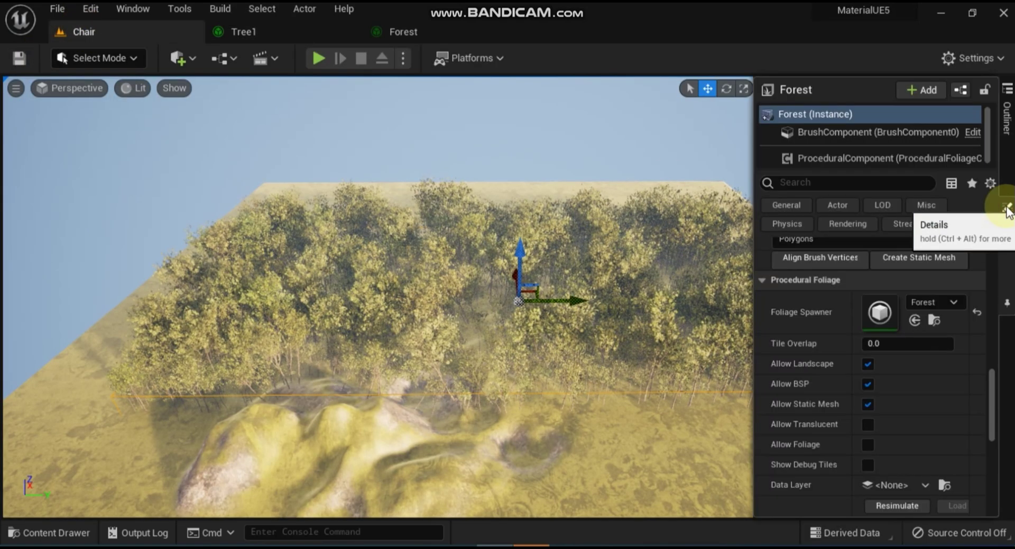
pyautogui.click(888, 503)
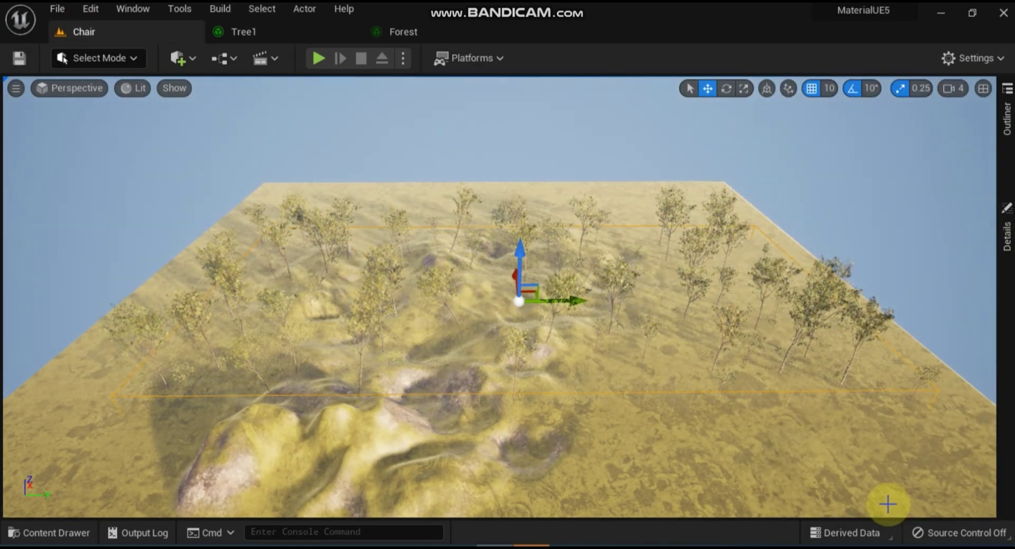
# - Reset the Tree1 Shade Radius to its default and resimulate the Forest volume in the Chair level
pyautogui.click(243, 32)
pyautogui.click(995, 358)
pyautogui.click(100, 31)
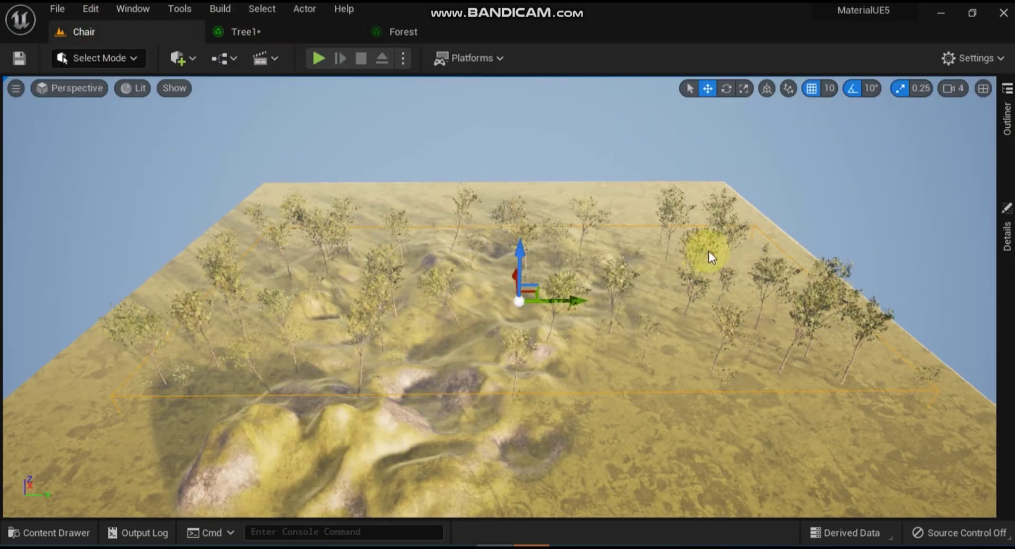
pyautogui.click(1007, 210)
pyautogui.click(897, 504)
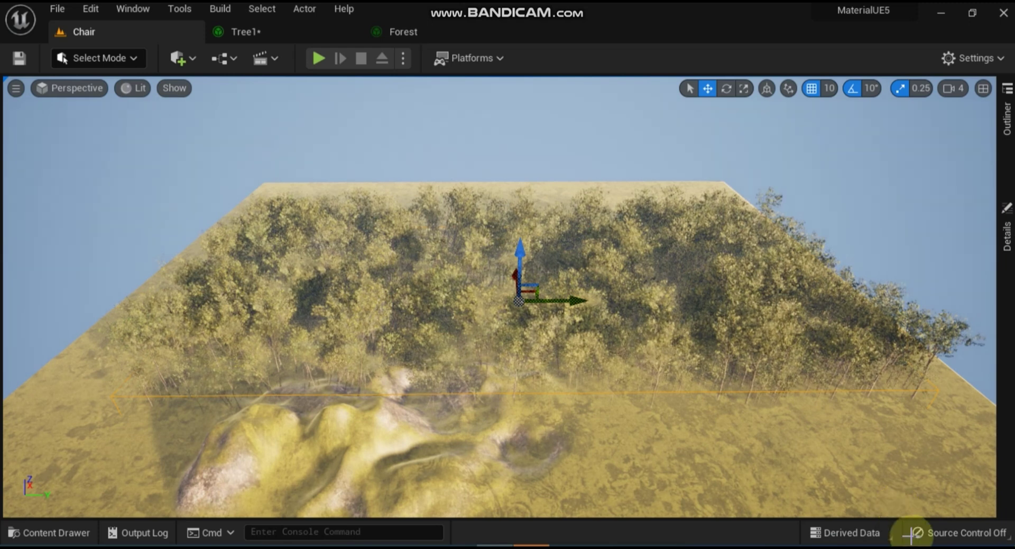
# - Review the Procedural Foliage option in the Experimental section of the Editor Preferences and return to the Chair level
pyautogui.click(262, 30)
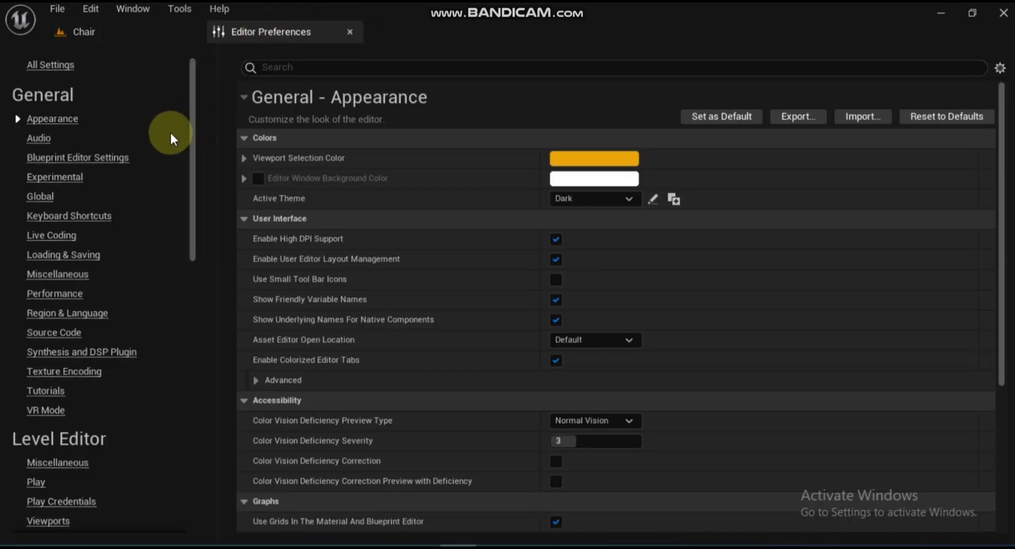
pyautogui.scroll(-3, 168, 133)
pyautogui.scroll(-10, 168, 133)
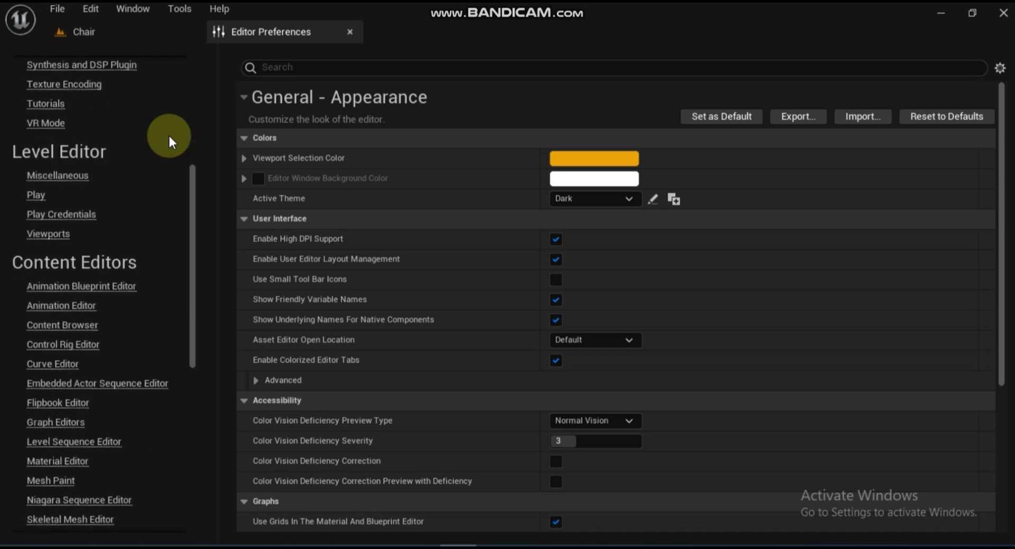
pyautogui.scroll(-10, 168, 137)
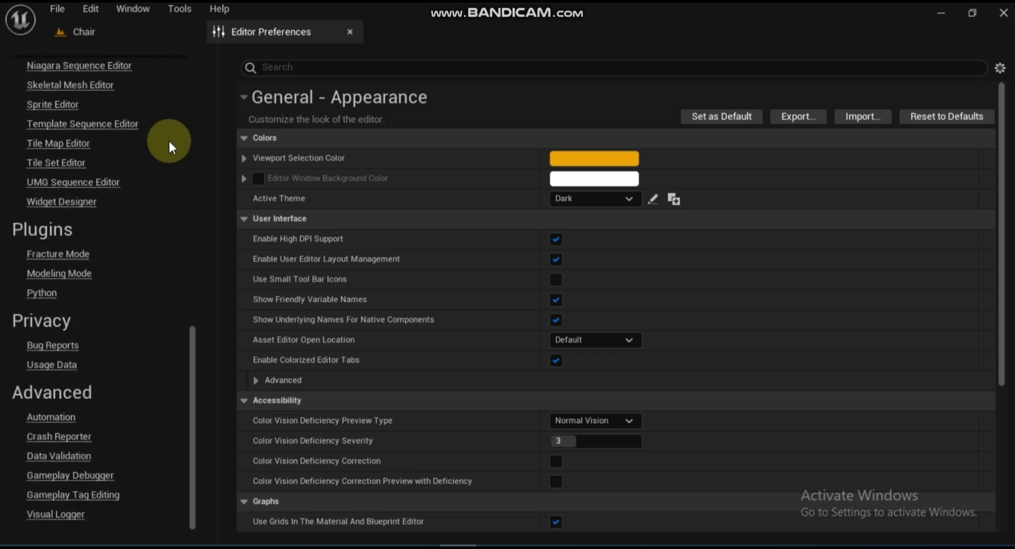
pyautogui.scroll(8, 168, 139)
pyautogui.scroll(10, 168, 139)
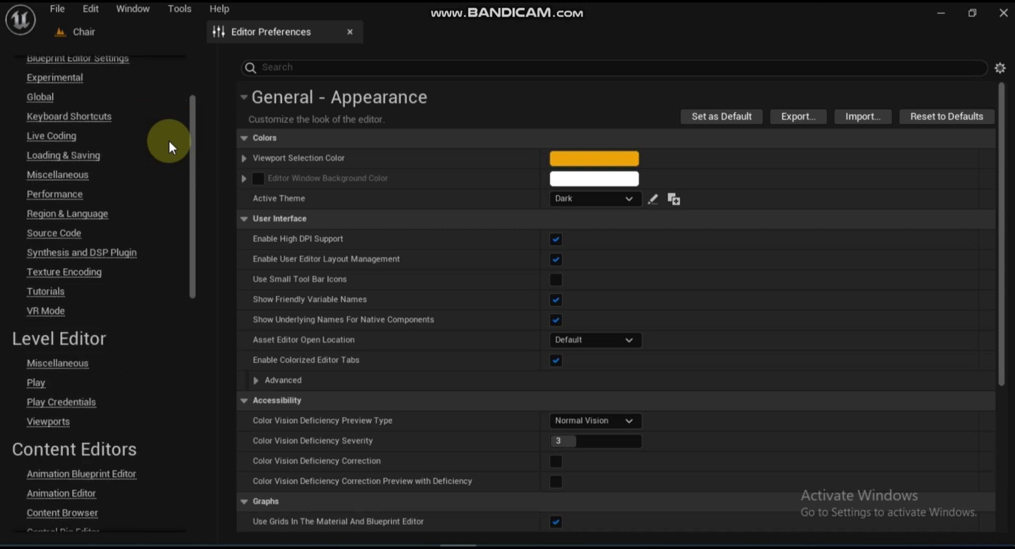
pyautogui.click(62, 177)
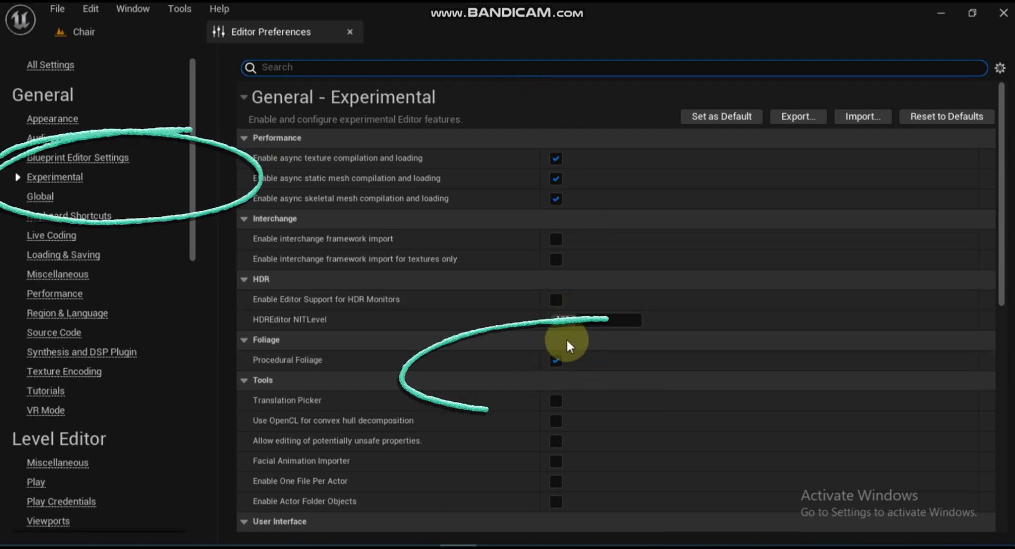
pyautogui.click(111, 30)
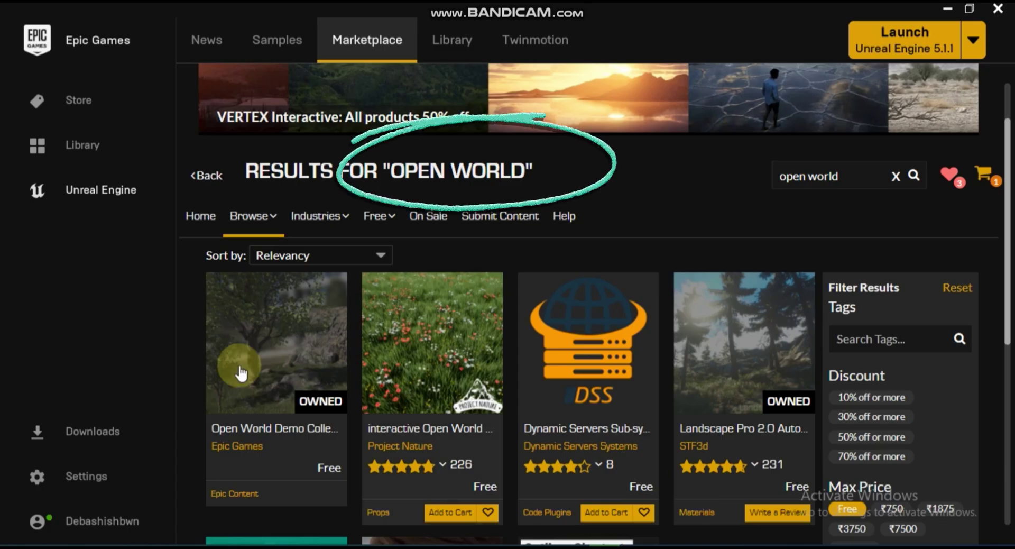
# - Open the Open World Demo Collection page in the Epic Games Launcher Marketplace and look through its preview images
pyautogui.click(266, 353)
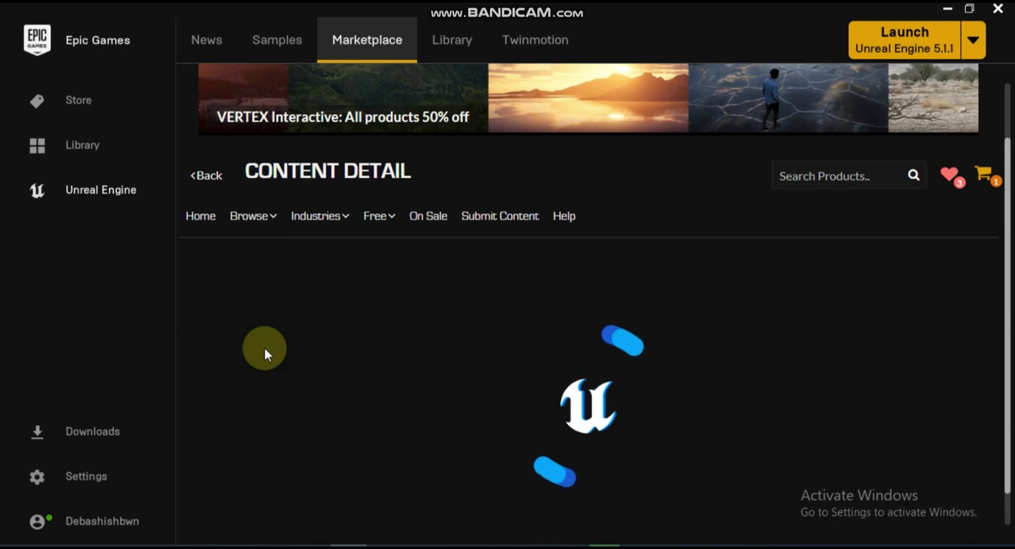
pyautogui.scroll(-2, 788, 335)
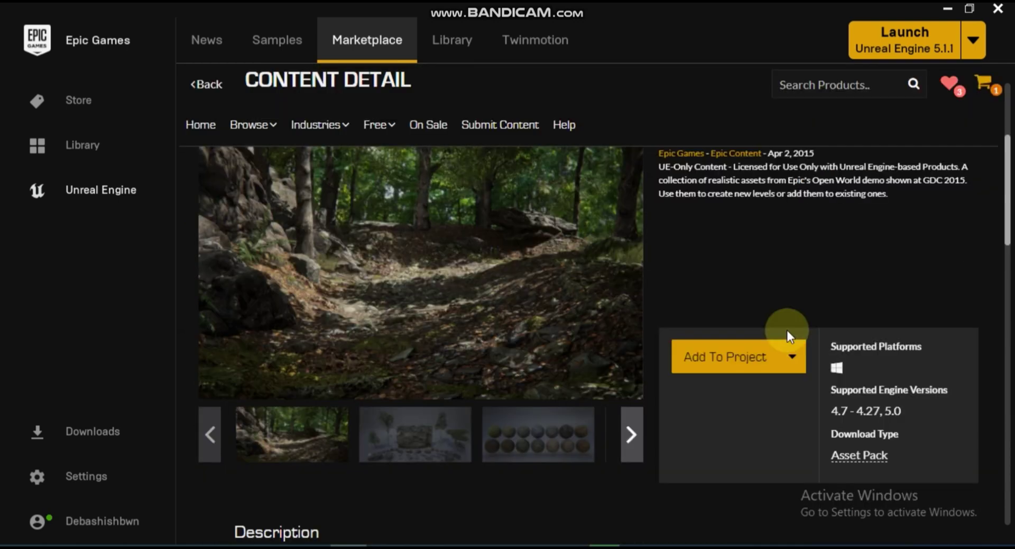
pyautogui.click(459, 282)
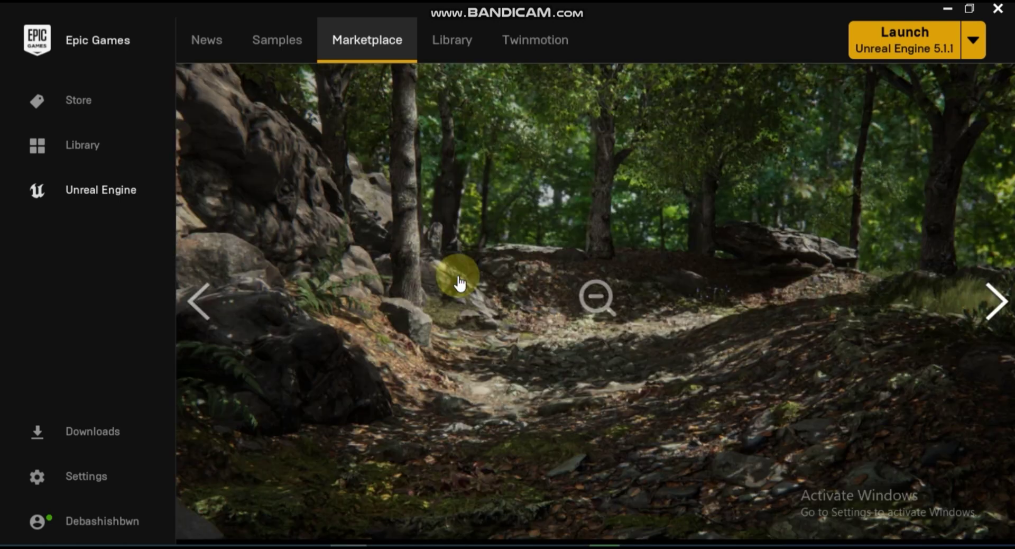
pyautogui.click(1001, 314)
pyautogui.click(1001, 314)
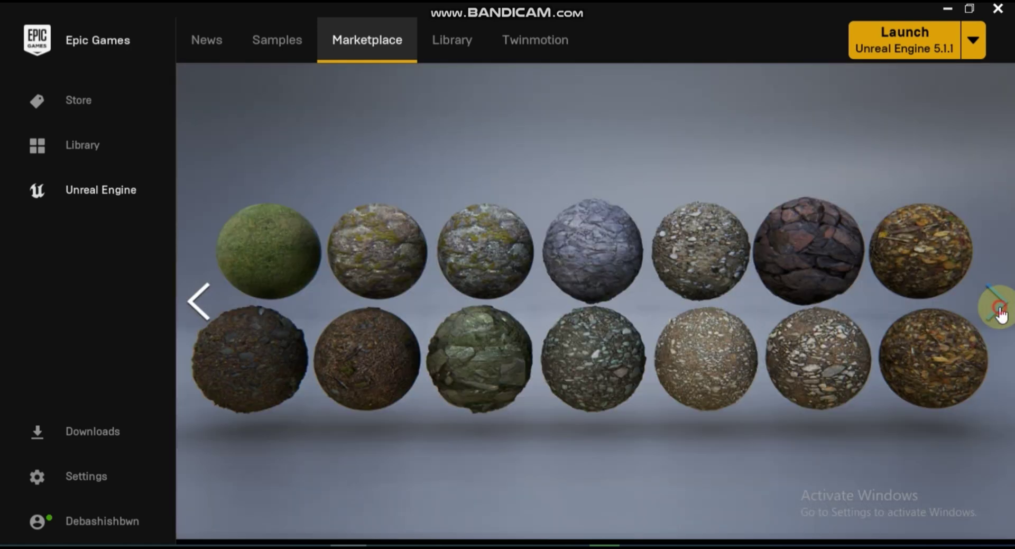
pyautogui.click(1000, 315)
pyautogui.click(1001, 315)
pyautogui.click(1000, 314)
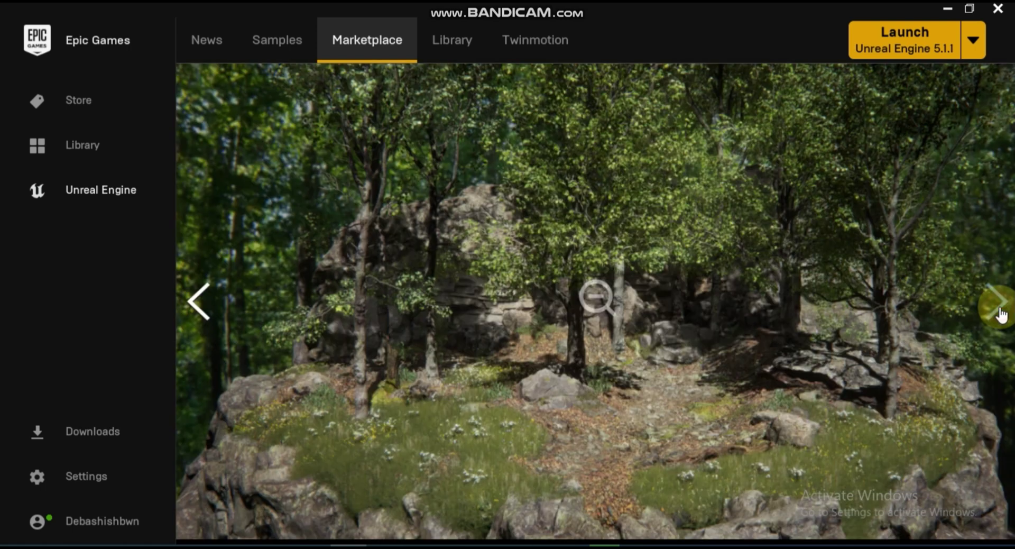
pyautogui.click(999, 312)
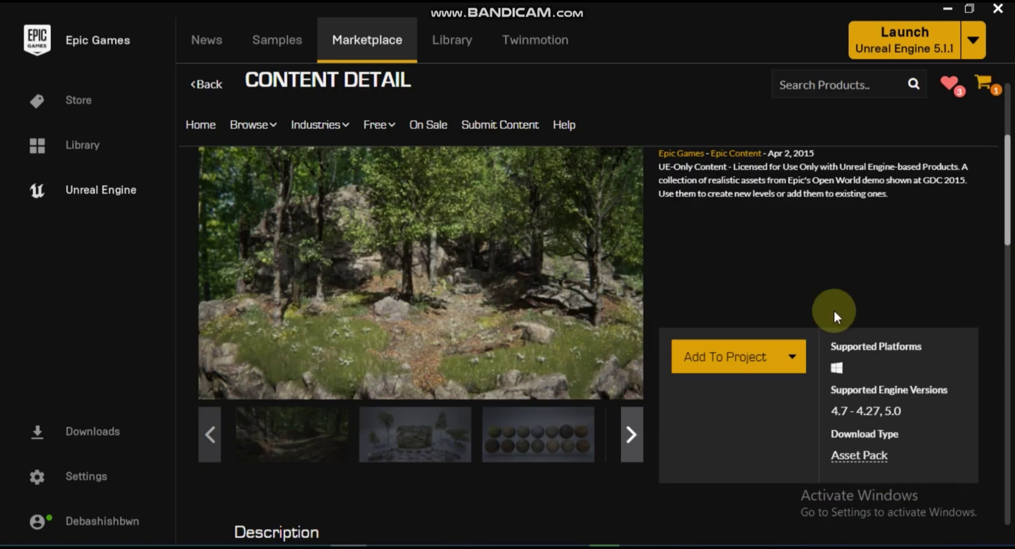
pyautogui.scroll(3, 817, 313)
pyautogui.scroll(-3, 816, 313)
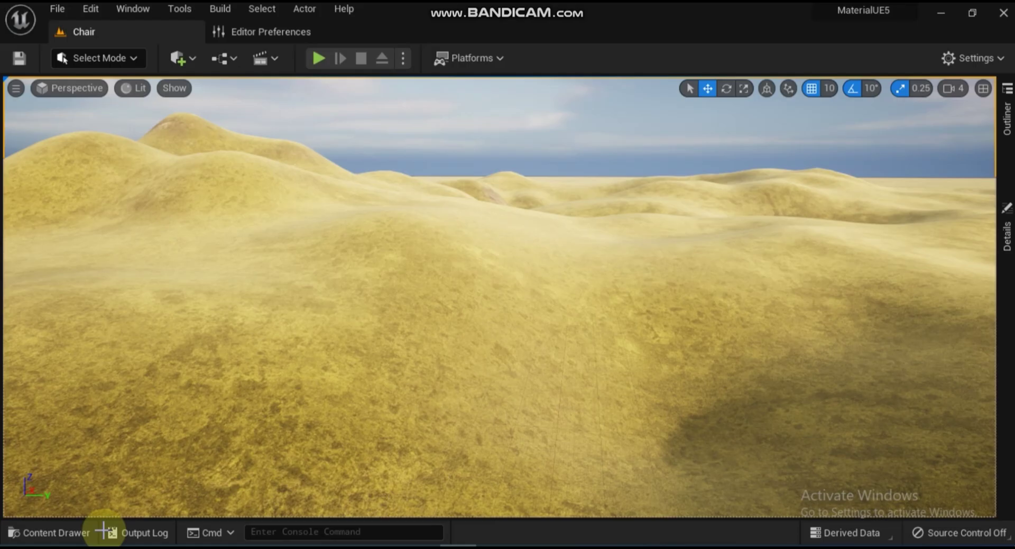
# - Create a Procedural Foliage Spawner named Forest in the Landscape/Material content folder
pyautogui.click(64, 533)
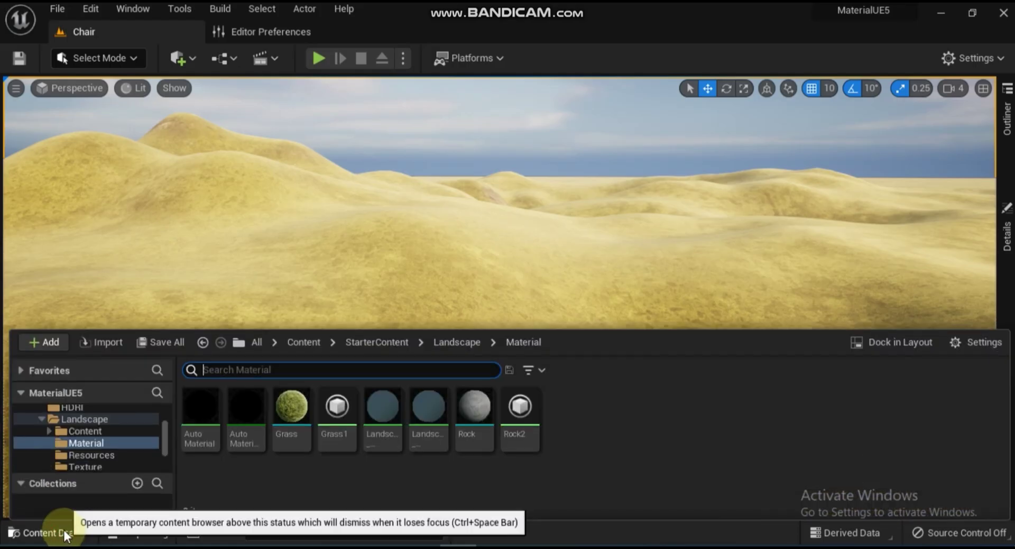
pyautogui.rightClick(578, 394)
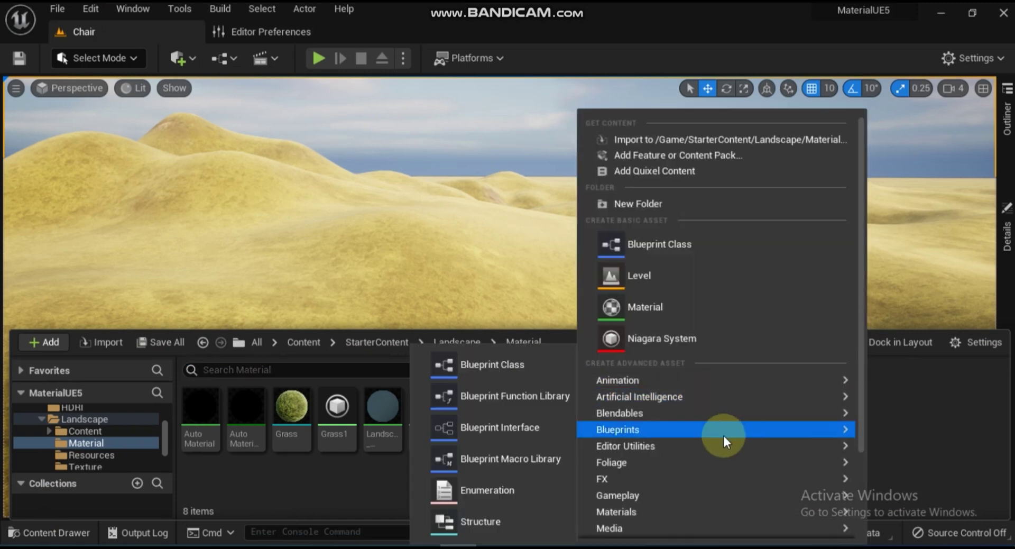
pyautogui.moveTo(705, 458)
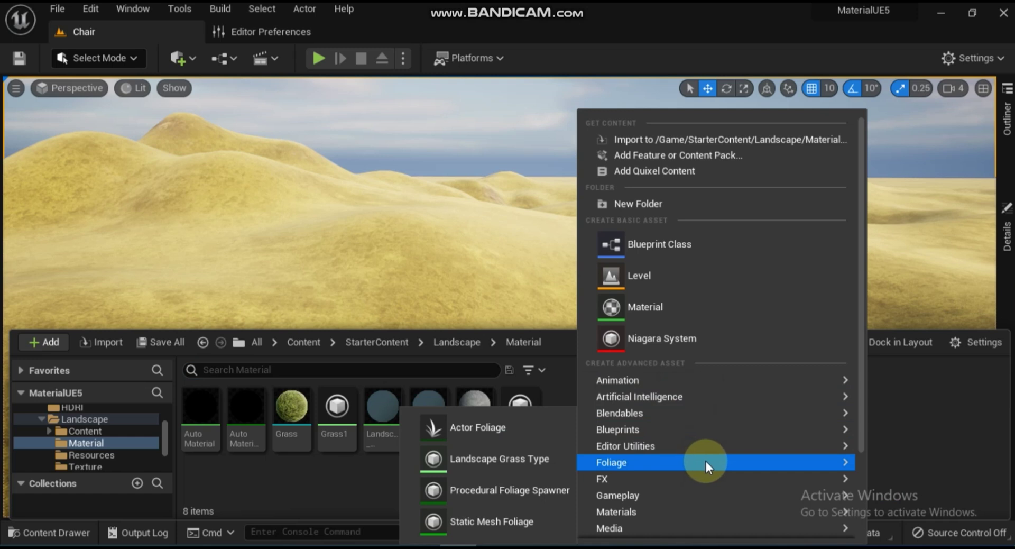
pyautogui.click(480, 487)
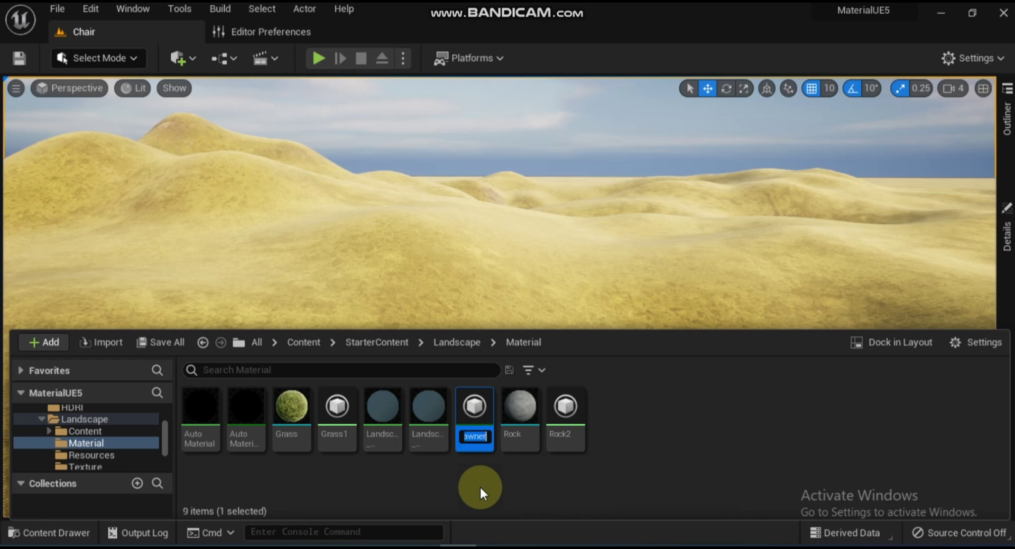
pyautogui.write('Fore')
pyautogui.write('st')
pyautogui.press('Return')
# - Place the Forest spawner in the level and set its scale to 100 on X, 100 on Y and 10 on Z
pyautogui.moveTo(293, 404); pyautogui.dragTo(438, 292)
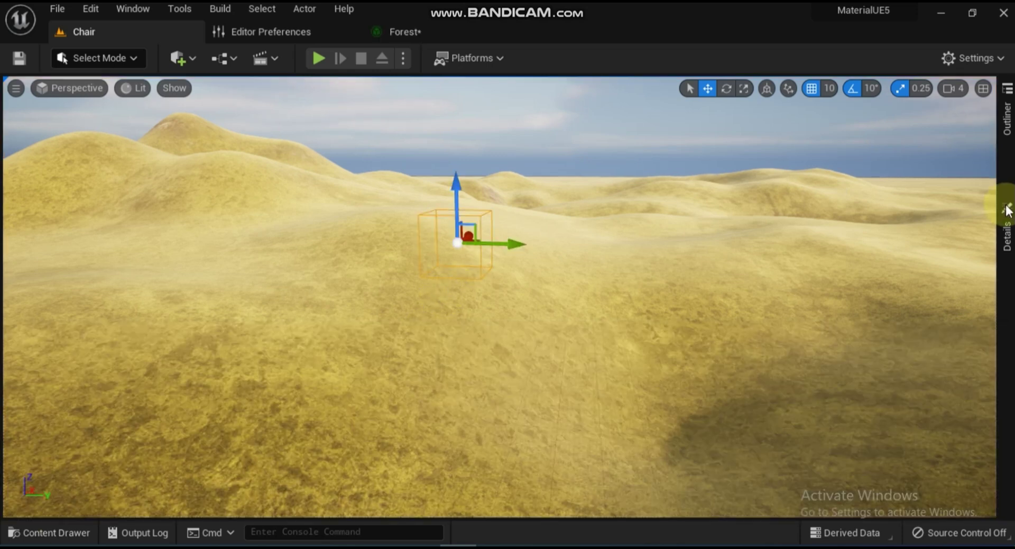
pyautogui.click(1007, 232)
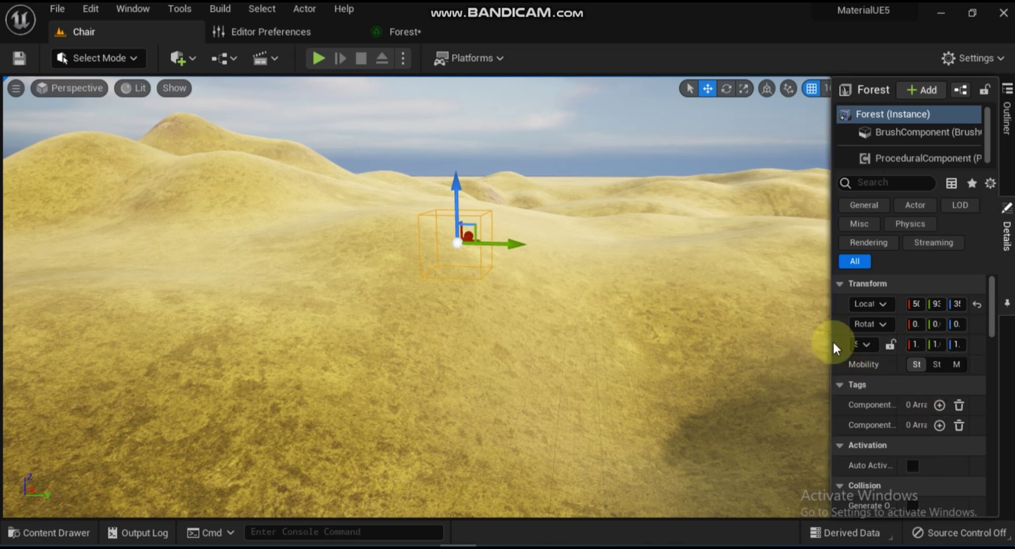
pyautogui.moveTo(835, 344); pyautogui.dragTo(715, 341)
pyautogui.click(860, 306)
pyautogui.write('100')
pyautogui.click(896, 305)
pyautogui.write('100')
pyautogui.click(936, 306)
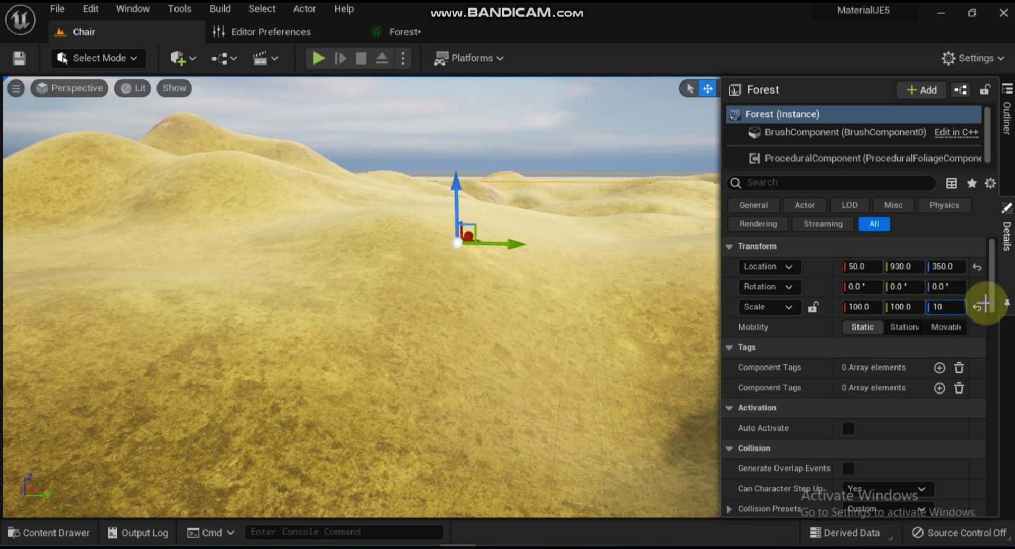
pyautogui.click(991, 329)
pyautogui.press('e')
pyautogui.press('r')
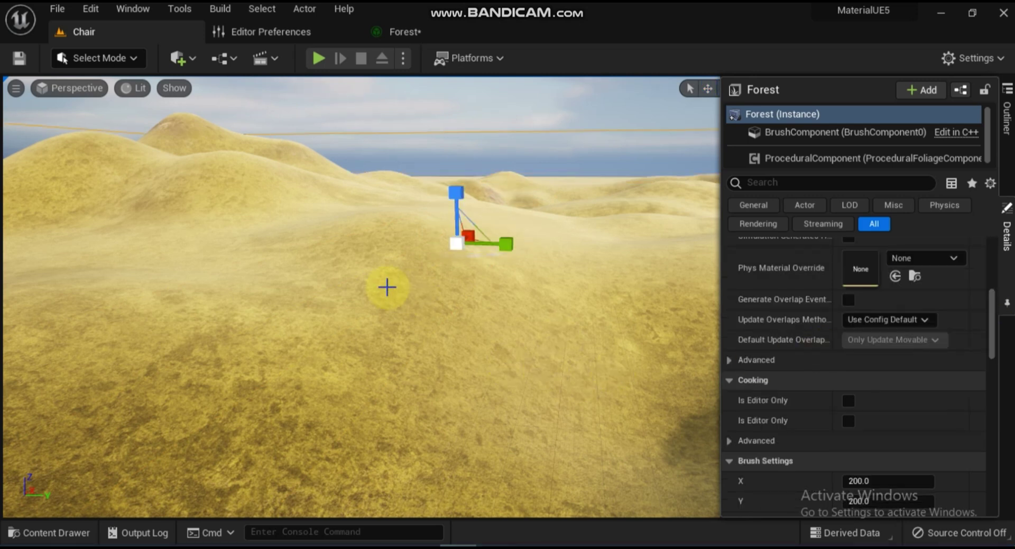
# - Create a Static Mesh Foliage asset named Tree in the Landscape/Material content folder
pyautogui.click(46, 533)
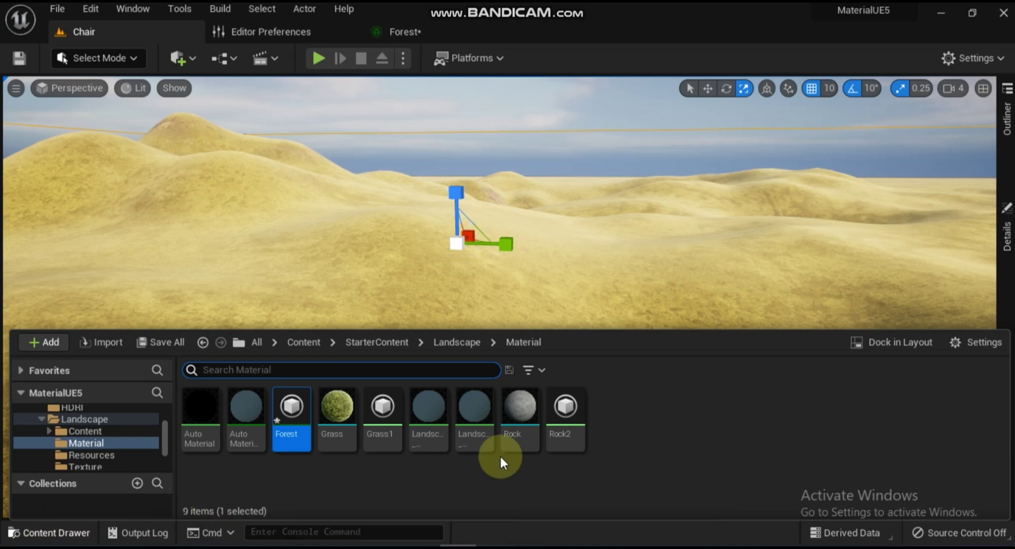
pyautogui.rightClick(615, 394)
pyautogui.moveTo(620, 397)
pyautogui.moveTo(655, 462)
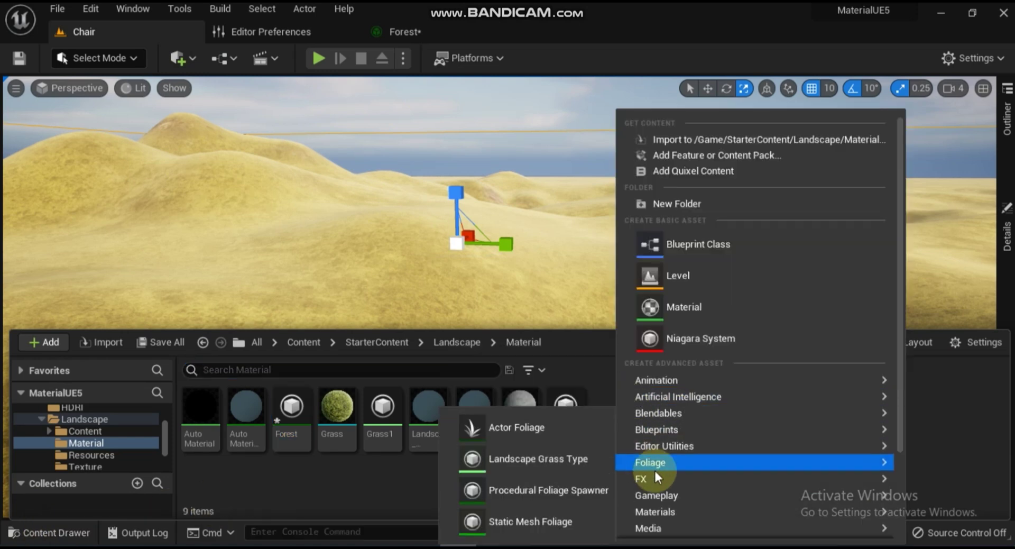
pyautogui.click(518, 517)
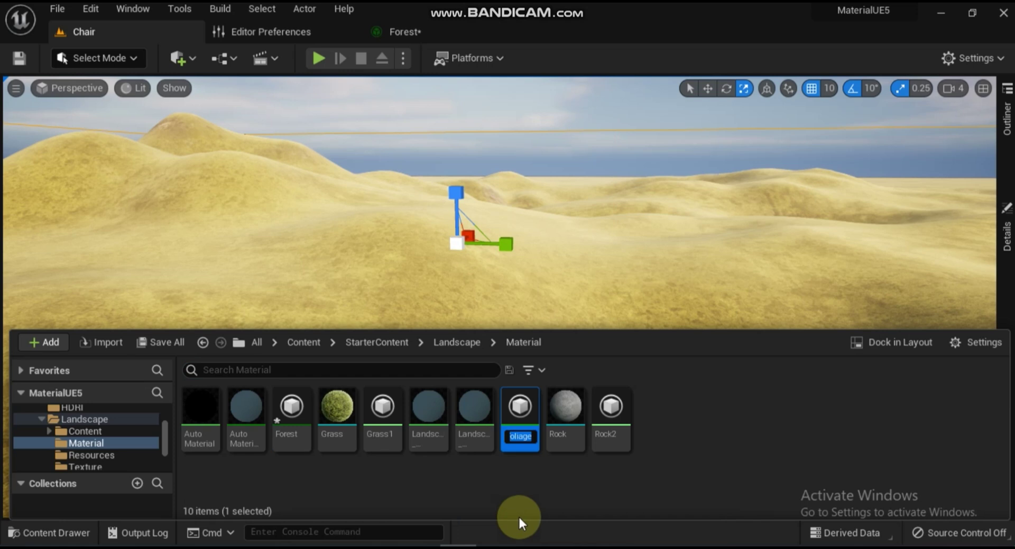
pyautogui.write('Tree')
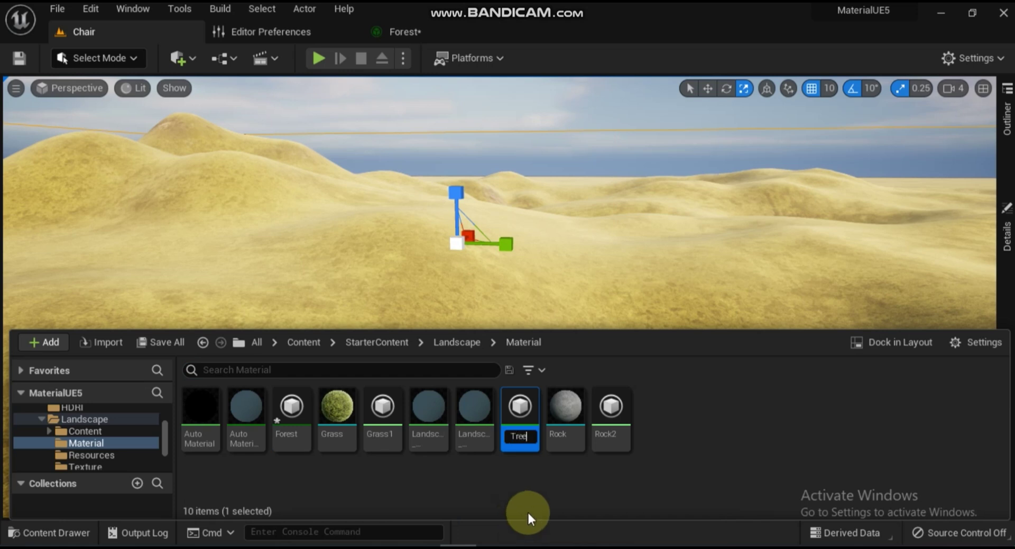
pyautogui.press('Return')
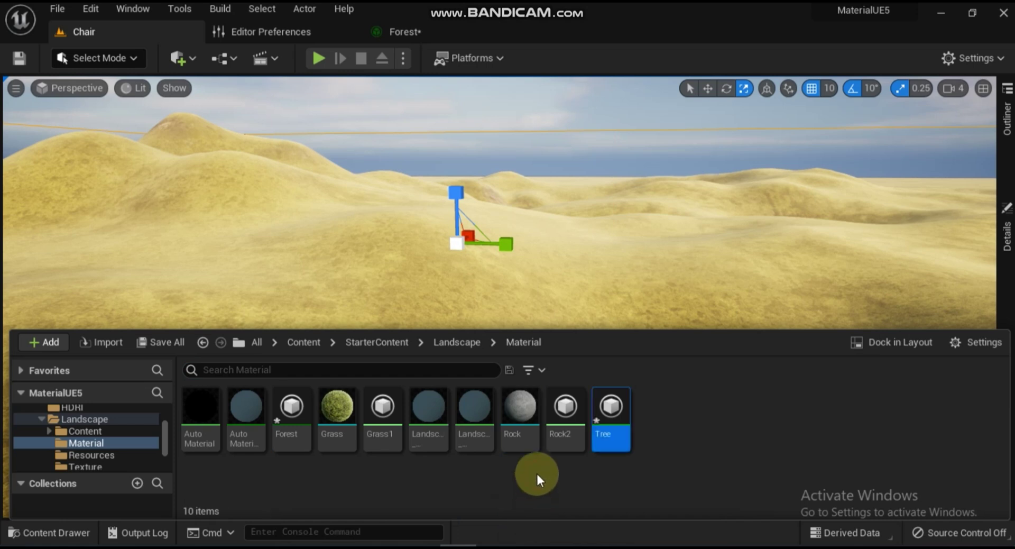
# - Add an element to the Forest spawner's Foliage Types and assign the Tree foliage asset to it
pyautogui.click(556, 29)
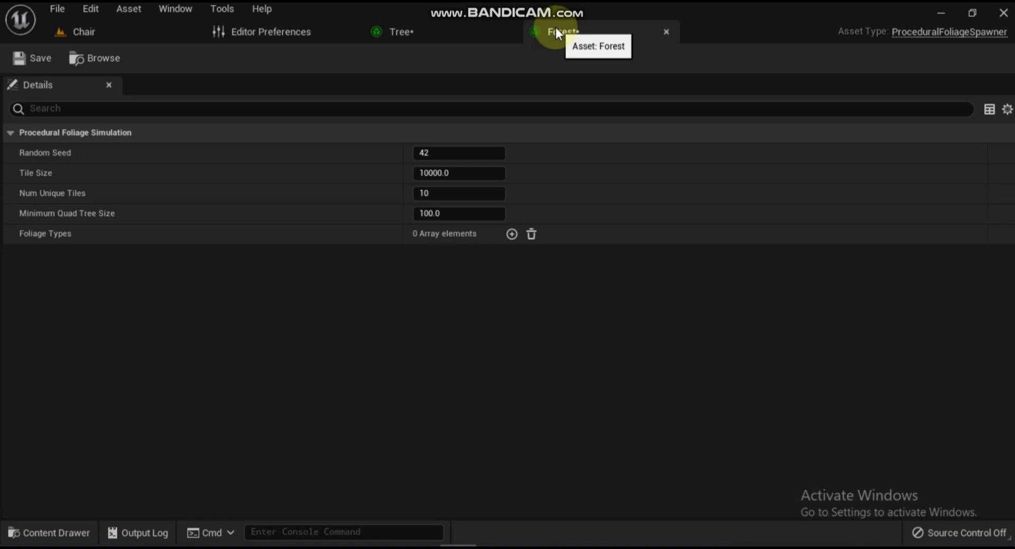
pyautogui.click(511, 234)
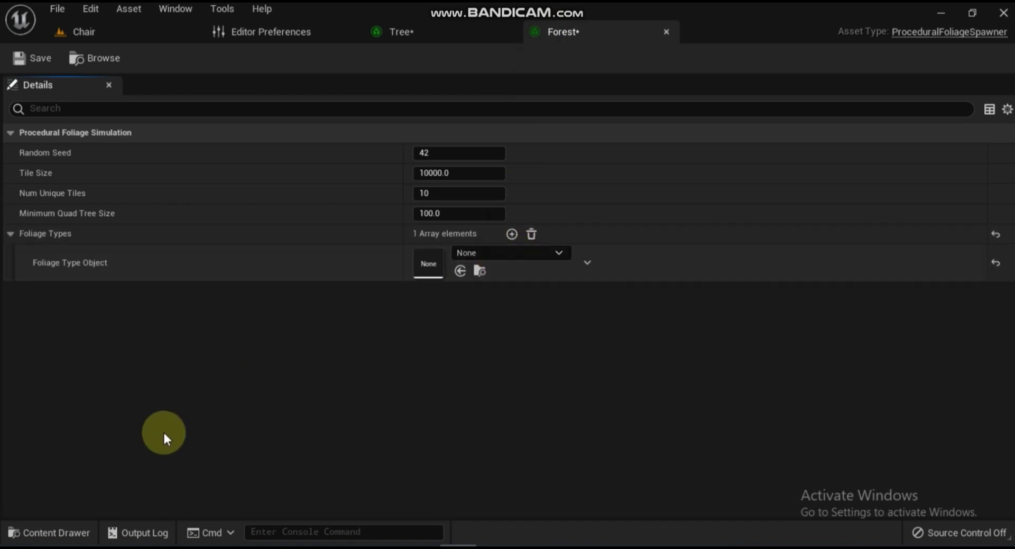
pyautogui.click(68, 526)
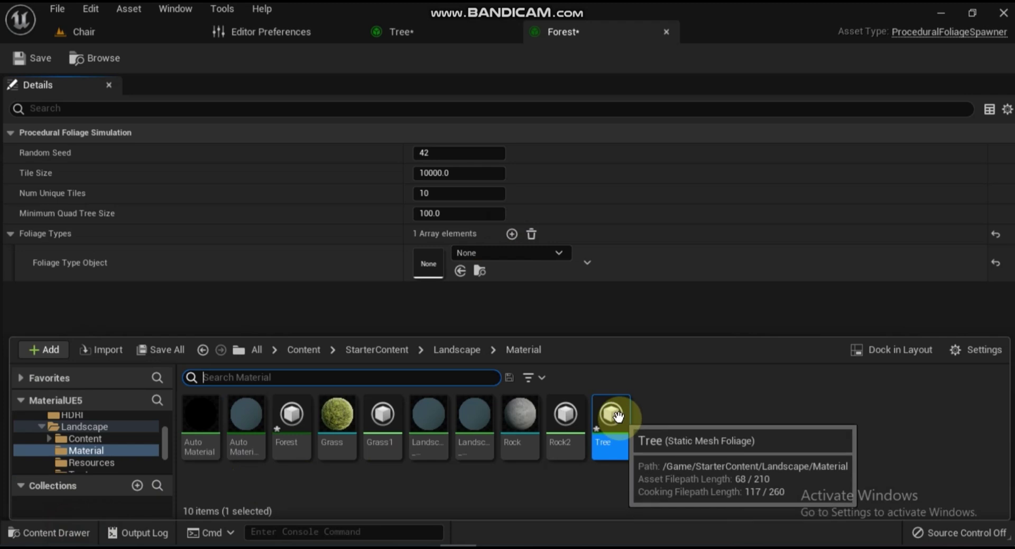
pyautogui.click(470, 270)
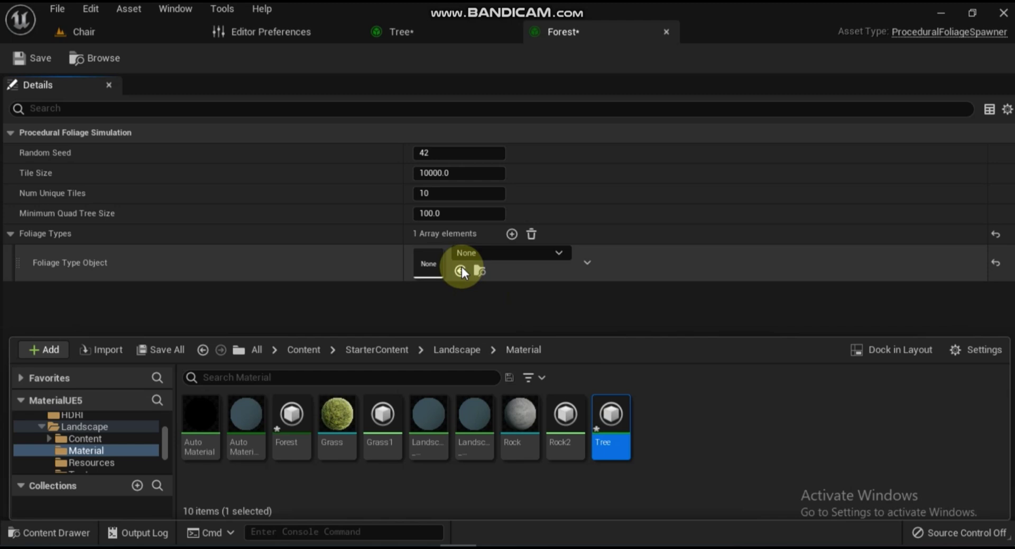
pyautogui.click(461, 270)
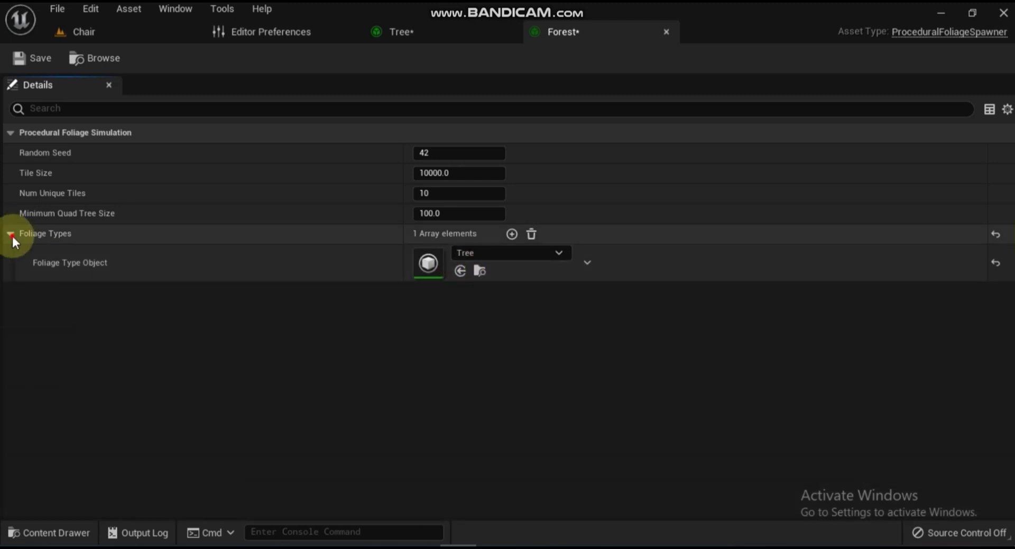
# - Find the HillTree_02 static mesh by searching for "tree" and assign it as the Tree foliage type's mesh
pyautogui.click(436, 33)
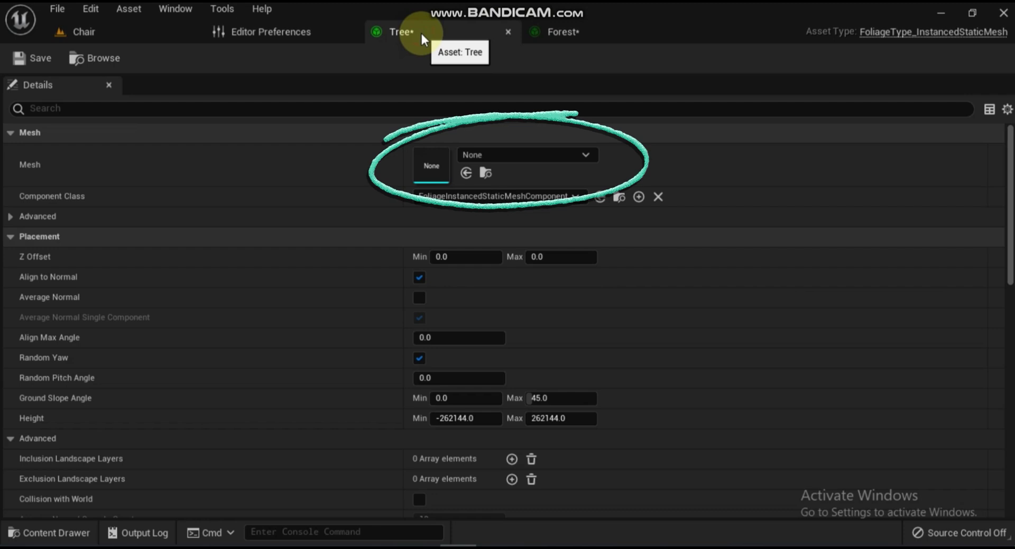
pyautogui.click(537, 154)
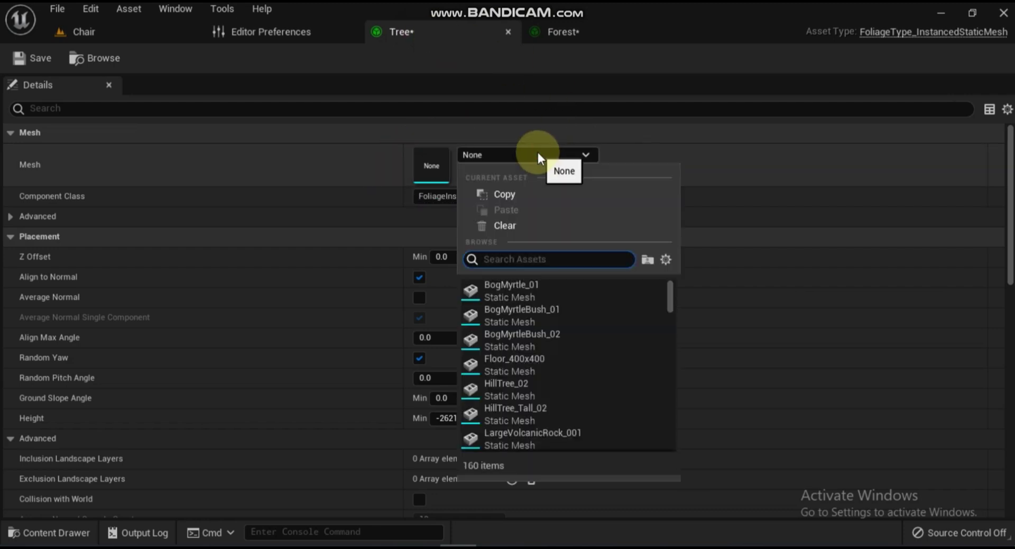
pyautogui.write('tree')
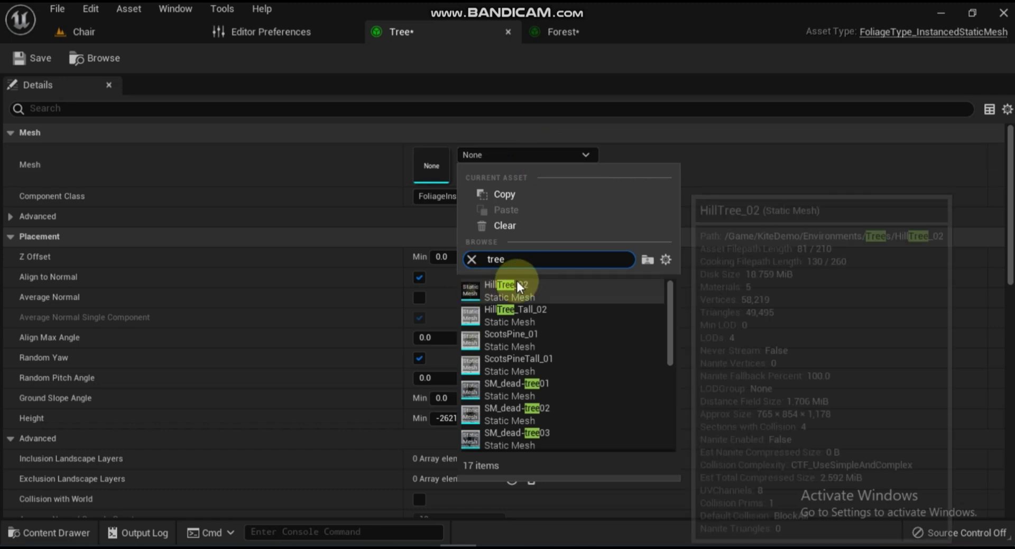
pyautogui.click(494, 288)
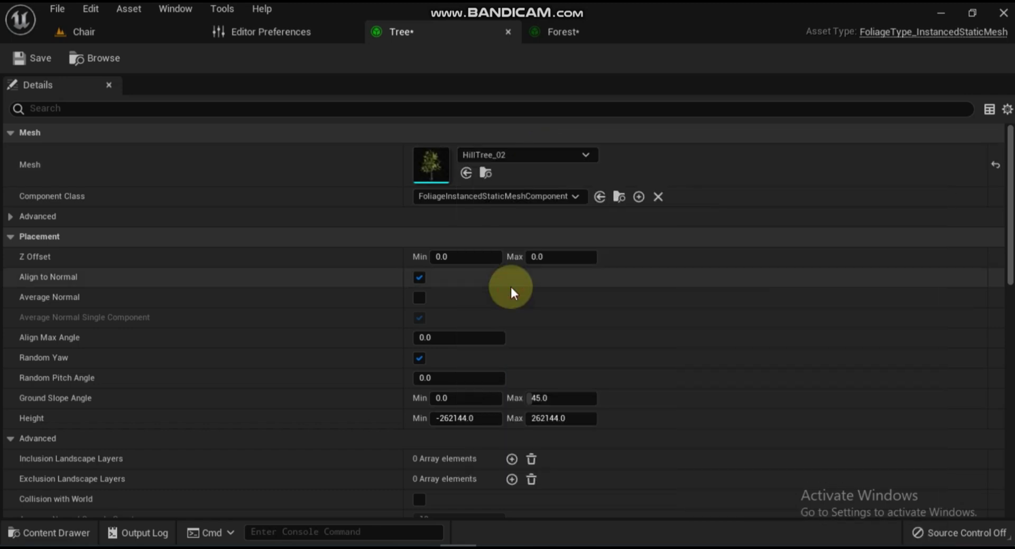
pyautogui.scroll(-1, 511, 289)
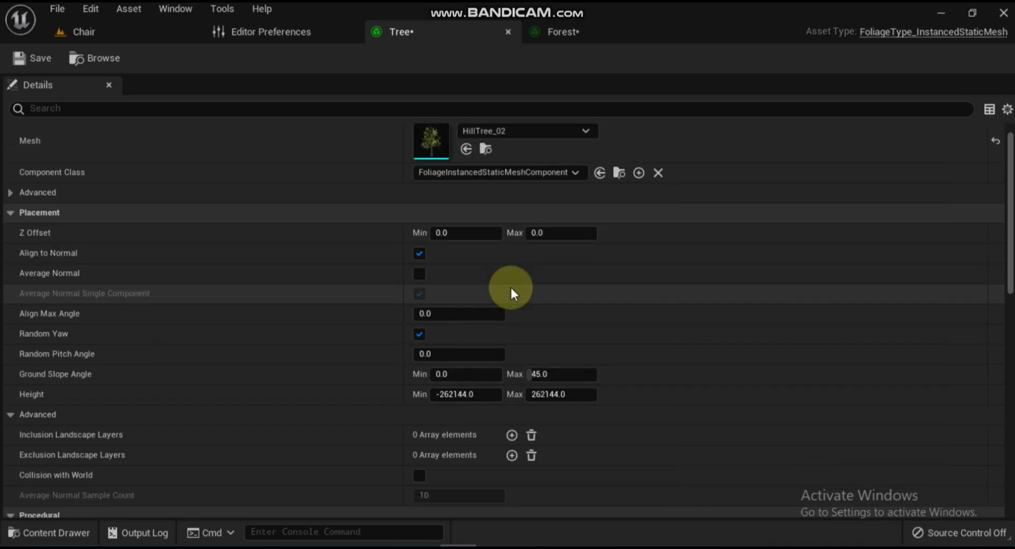
pyautogui.scroll(-3, 598, 341)
pyautogui.scroll(3, 597, 341)
# - Save the Tree foliage type and the Forest spawner
pyautogui.click(32, 58)
pyautogui.click(560, 32)
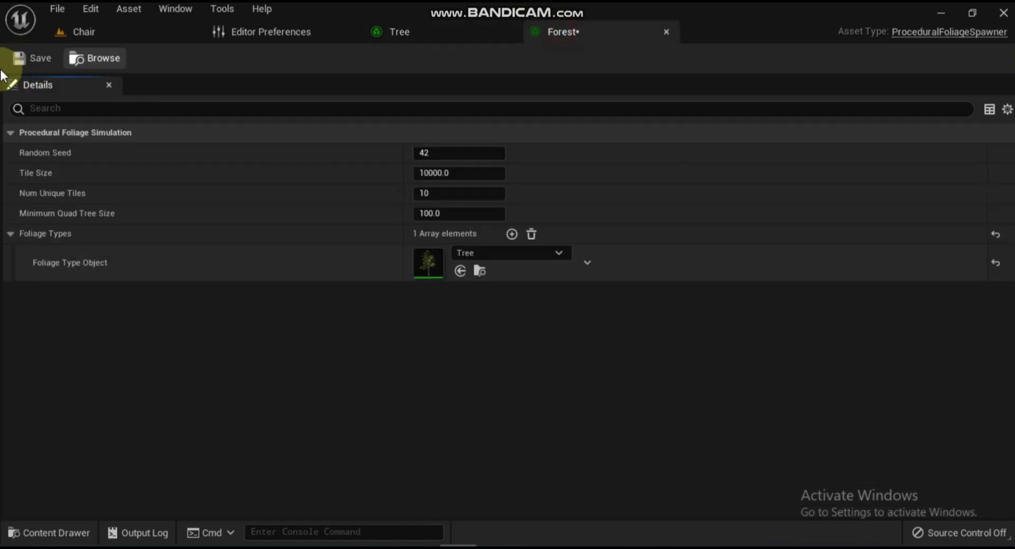
pyautogui.click(27, 57)
# - Load the unloaded areas for the Forest volume in the Chair level and resimulate its procedural foliage
pyautogui.click(84, 32)
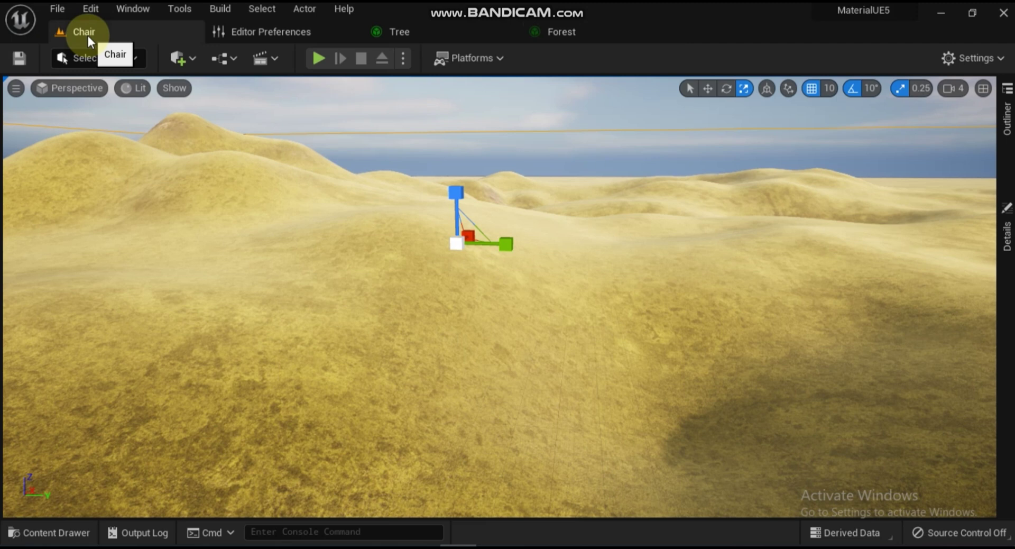
pyautogui.click(1009, 213)
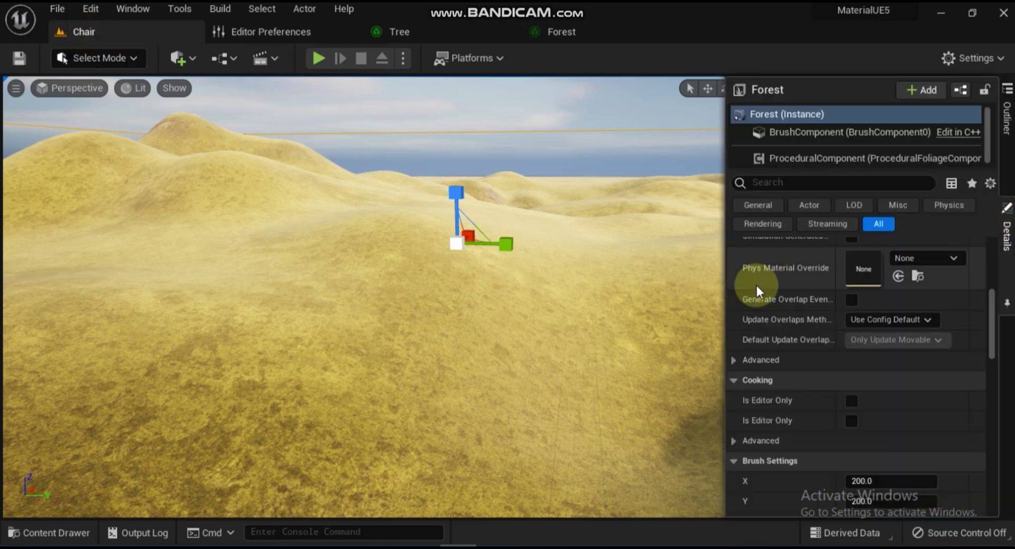
pyautogui.scroll(-10, 800, 361)
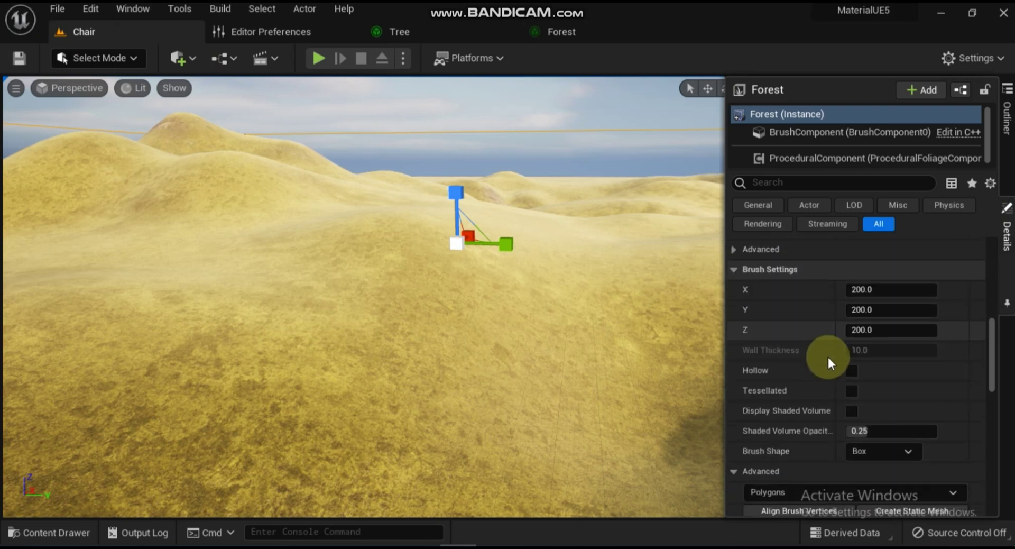
pyautogui.scroll(-5, 831, 359)
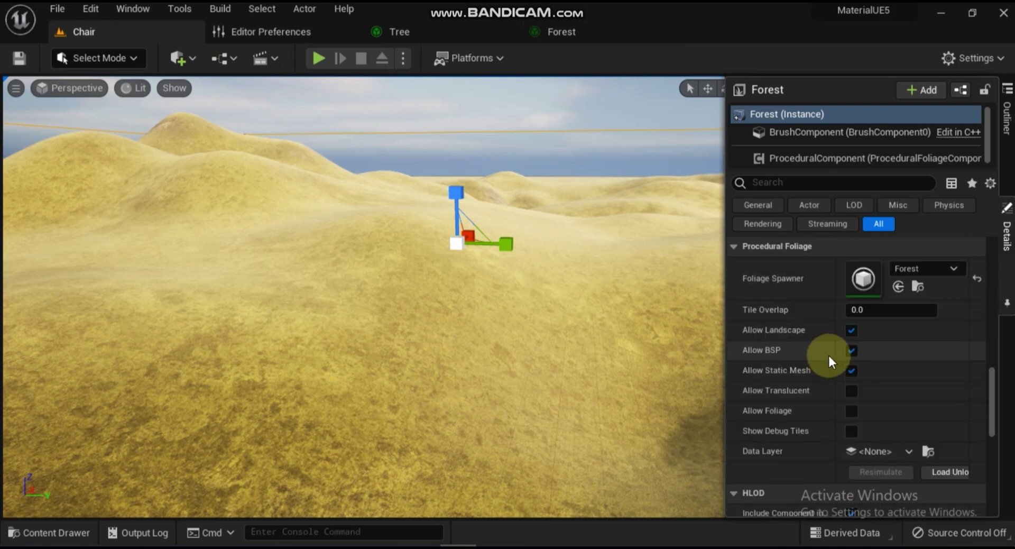
pyautogui.scroll(2, 828, 361)
pyautogui.scroll(-5, 830, 354)
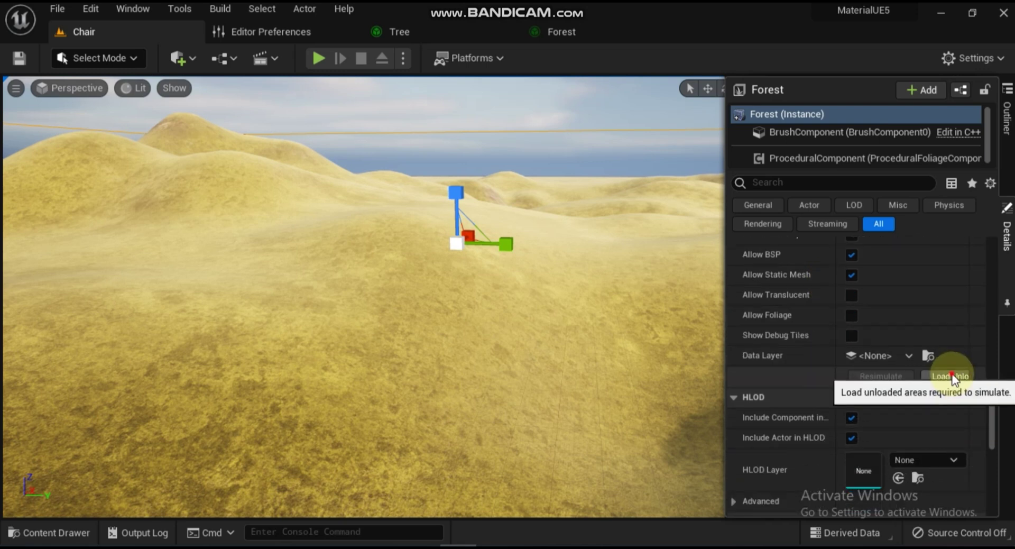
pyautogui.click(951, 373)
pyautogui.click(864, 376)
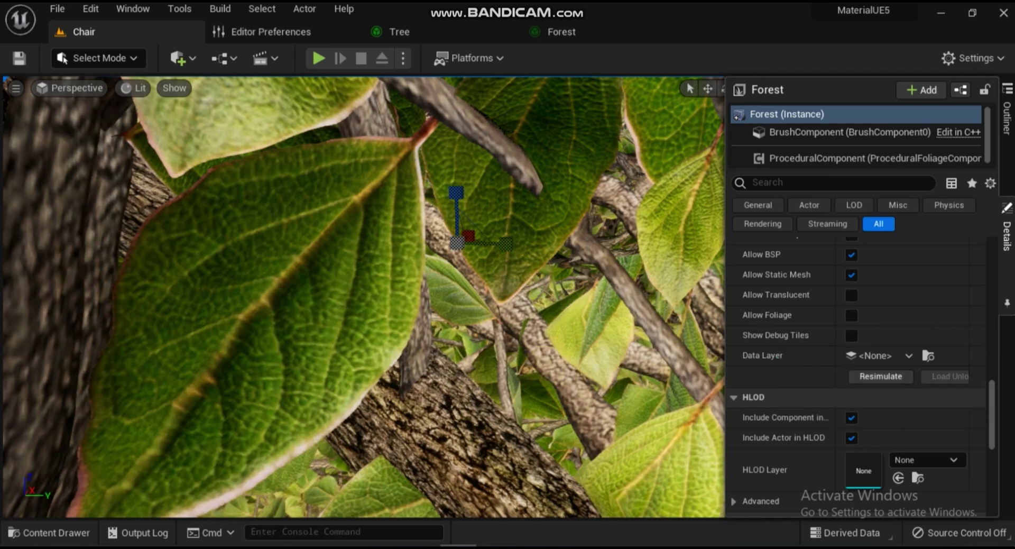
# - Frame the Forest volume and examine the generated trees from near and far, changing the viewport's view mode
pyautogui.moveTo(476, 302); pyautogui.dragTo(475, 303, button='right')
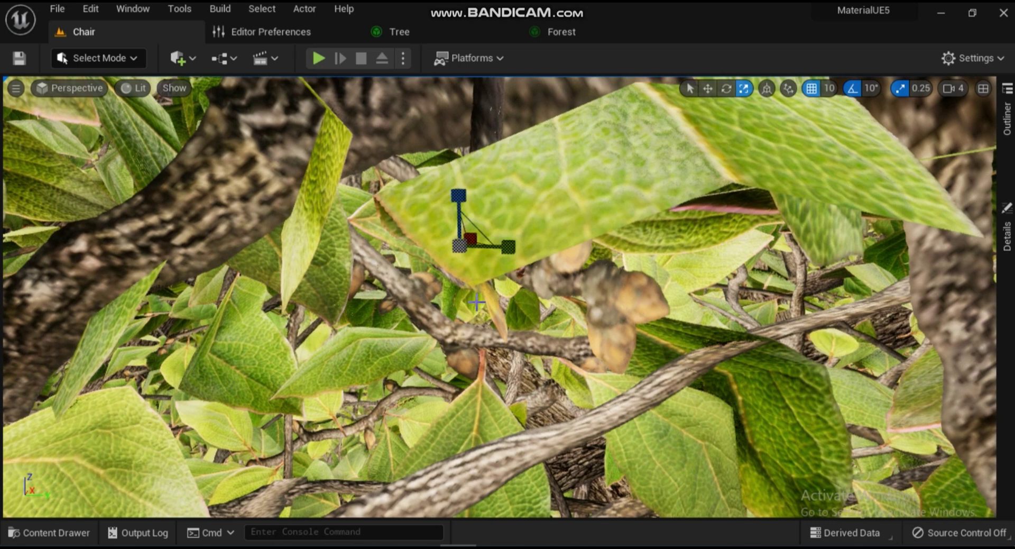
pyautogui.press('f')
pyautogui.click(478, 301)
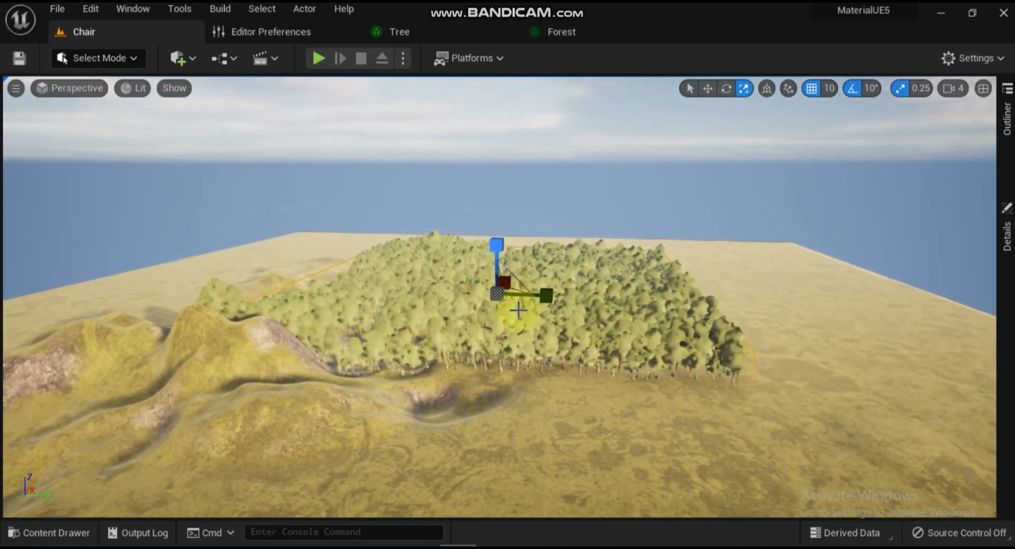
pyautogui.press('w')
pyautogui.moveTo(478, 301); pyautogui.dragTo(136, 90)
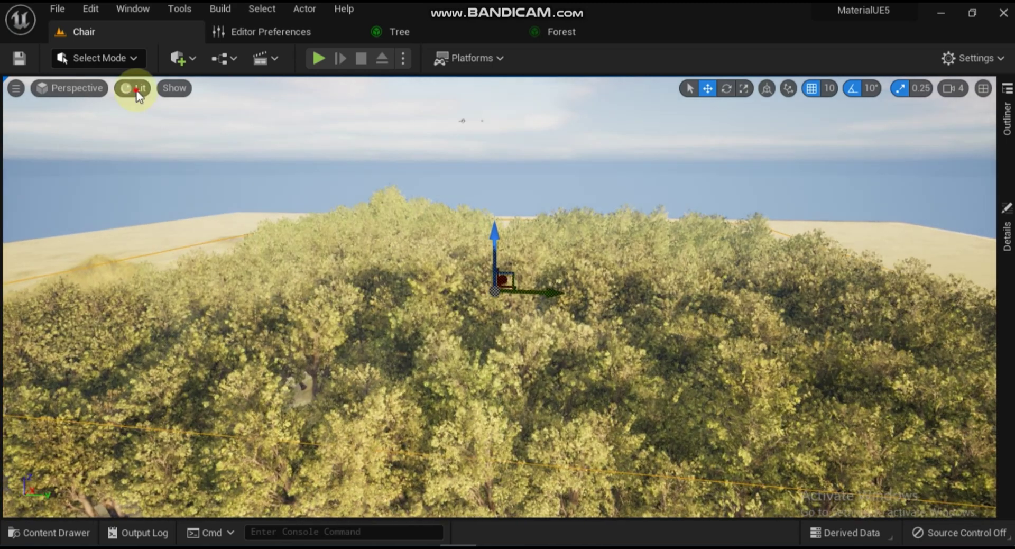
pyautogui.click(135, 90)
pyautogui.click(176, 144)
pyautogui.moveTo(368, 327)
pyautogui.mouseDown(button='right')
pyautogui.moveTo(368, 370)
pyautogui.moveTo(375, 317)
pyautogui.mouseUp(button='right')
pyautogui.press('s')
pyautogui.click(138, 87)
pyautogui.click(180, 132)
pyautogui.moveTo(641, 228); pyautogui.dragTo(653, 229, button='right')
pyautogui.moveTo(653, 229); pyautogui.dragTo(694, 187)
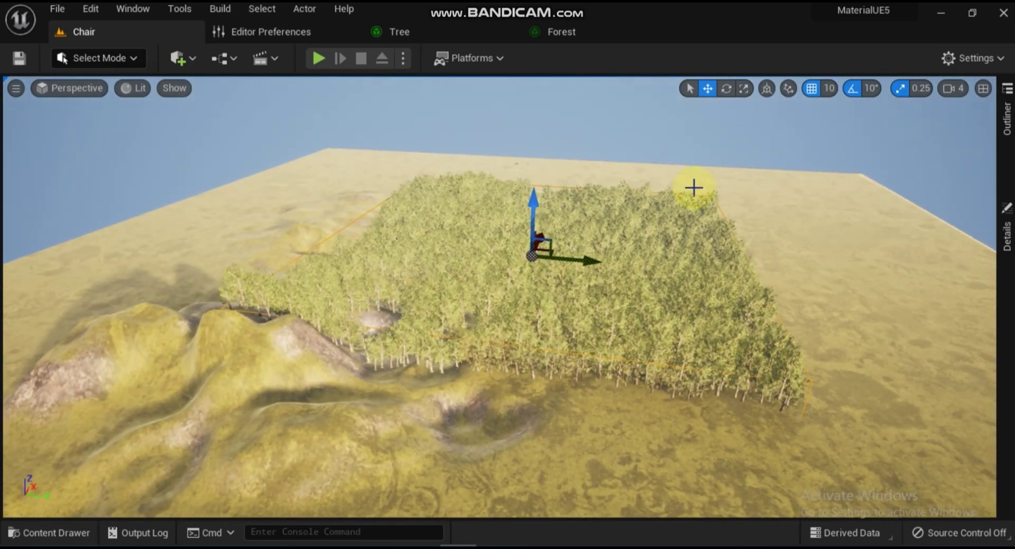
# - Move the Forest volume along the green Y axis, away from the hills, and resimulate its foliage
pyautogui.moveTo(593, 257); pyautogui.dragTo(785, 273)
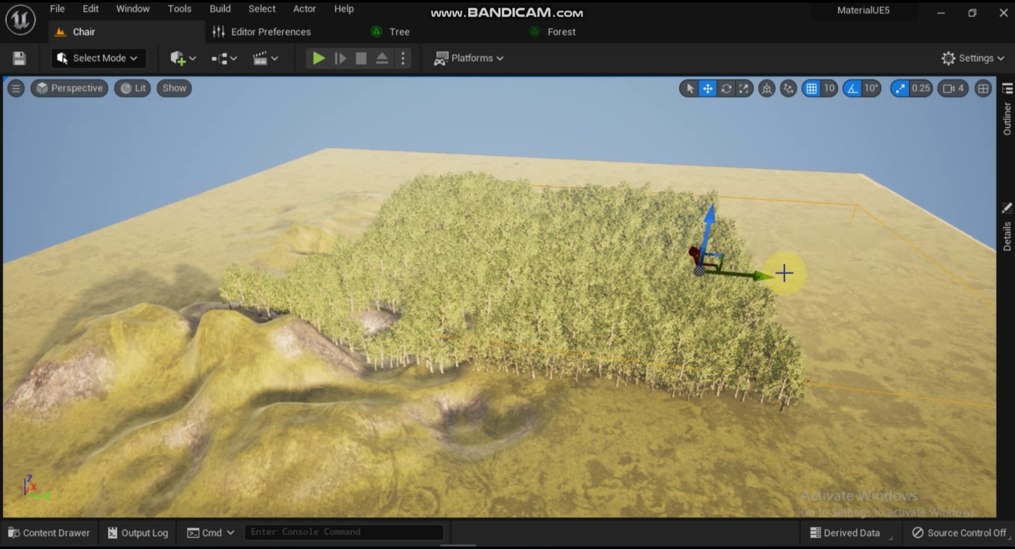
pyautogui.click(1006, 229)
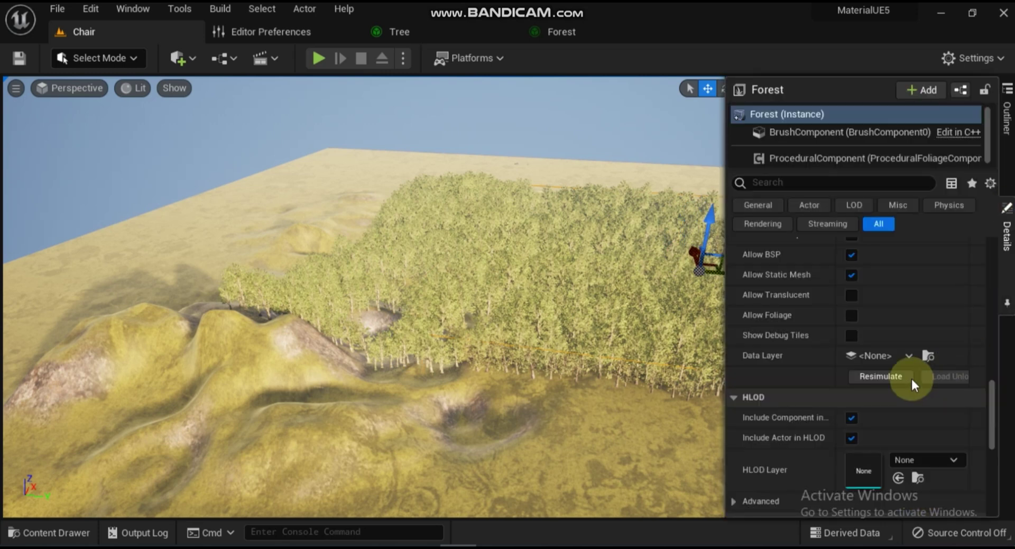
pyautogui.scroll(-2, 904, 375)
pyautogui.click(880, 328)
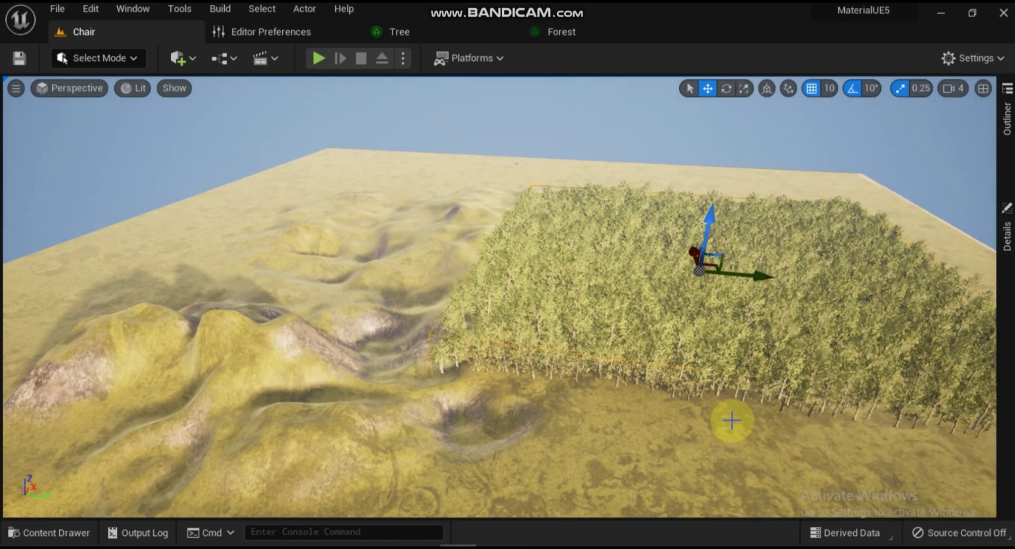
pyautogui.press('e')
pyautogui.press('r')
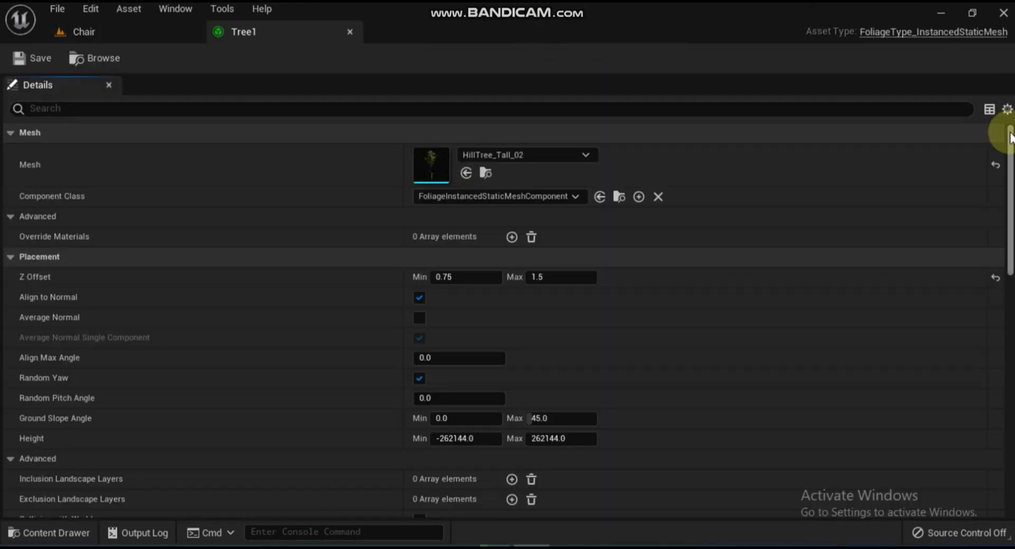
# - Look through the Tree1 foliage type's settings and open the Forest spawner and the Tree foliage type
pyautogui.moveTo(1009, 136); pyautogui.dragTo(1010, 369)
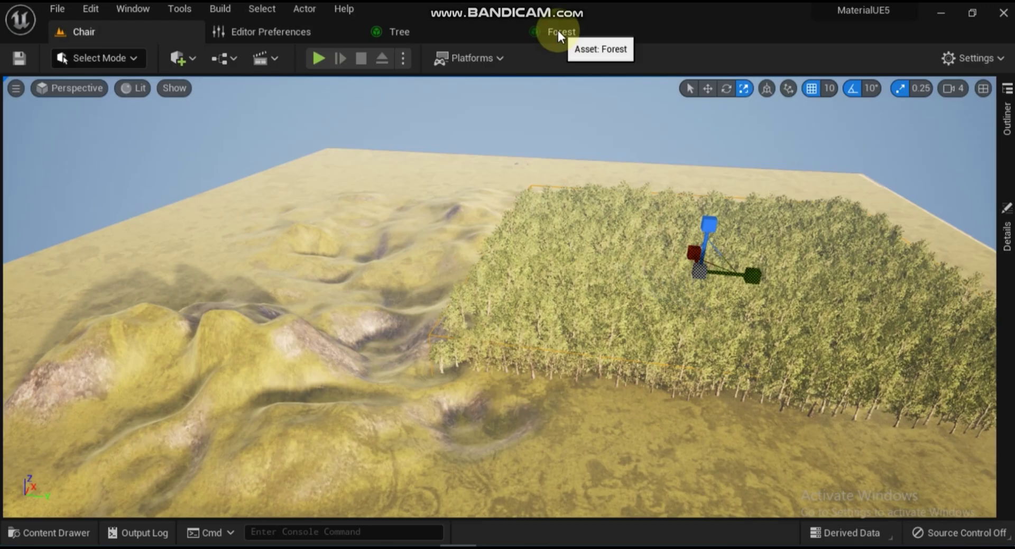
pyautogui.click(557, 30)
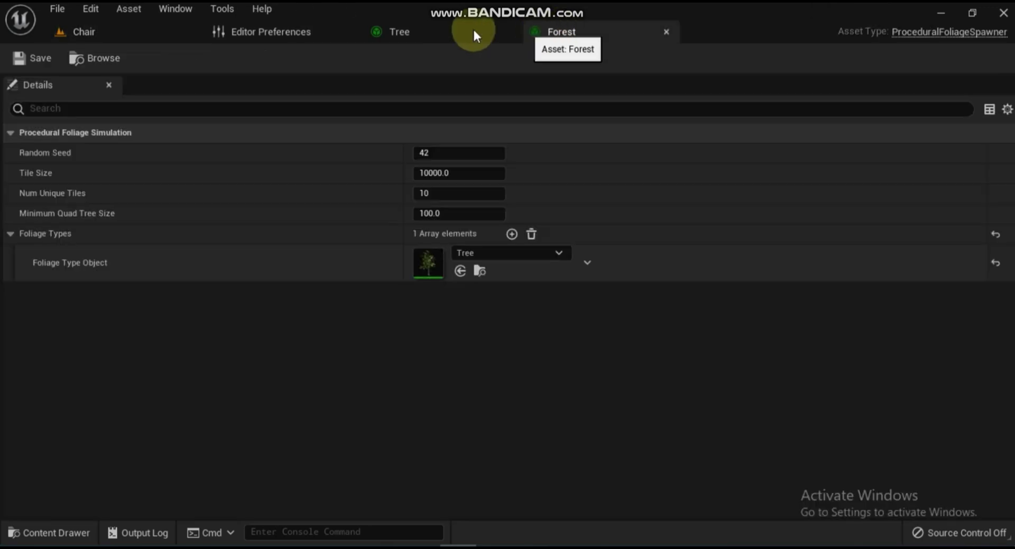
pyautogui.click(400, 31)
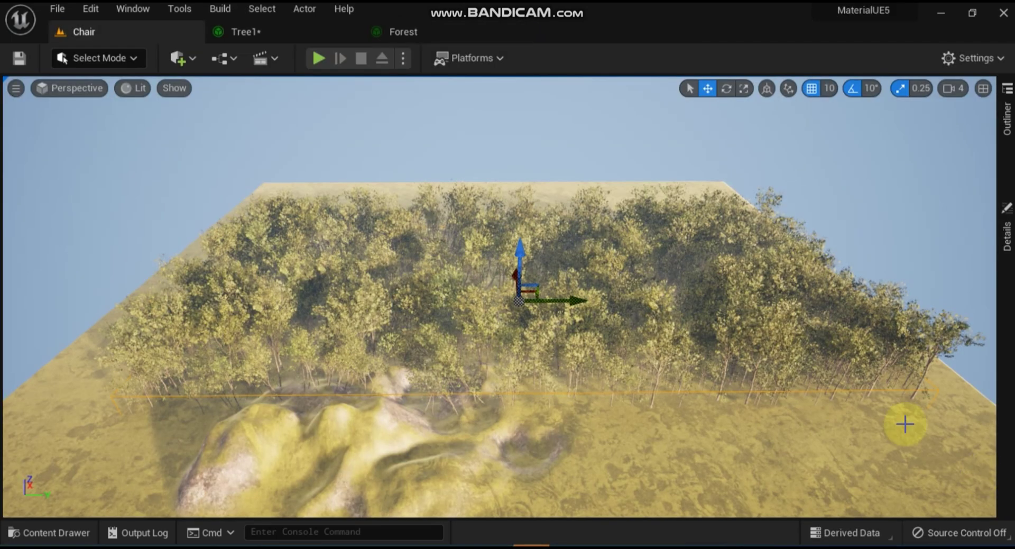
# - Set the Shade Radius of the Tree1 foliage type to 50
pyautogui.click(245, 32)
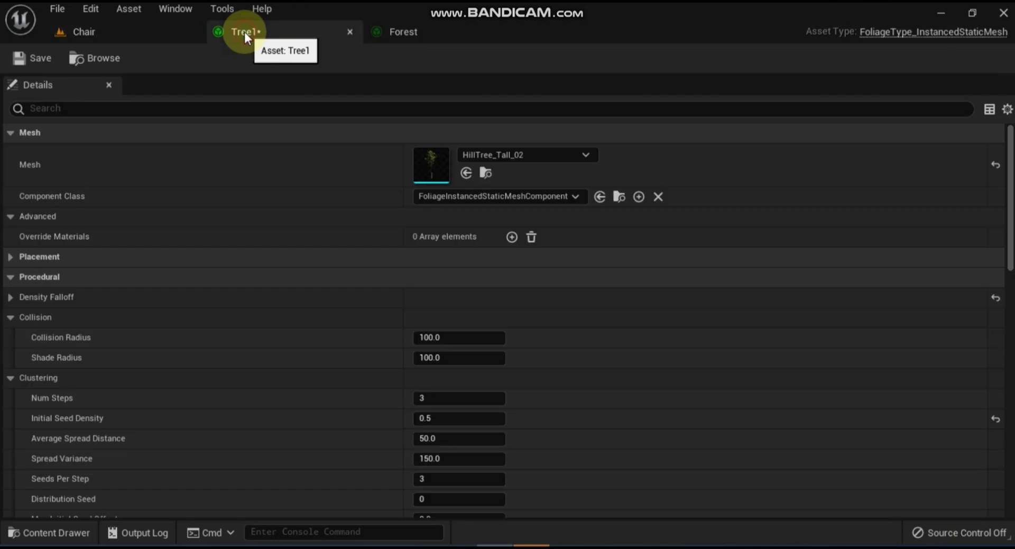
pyautogui.click(440, 357)
pyautogui.write('50')
pyautogui.press('Return')
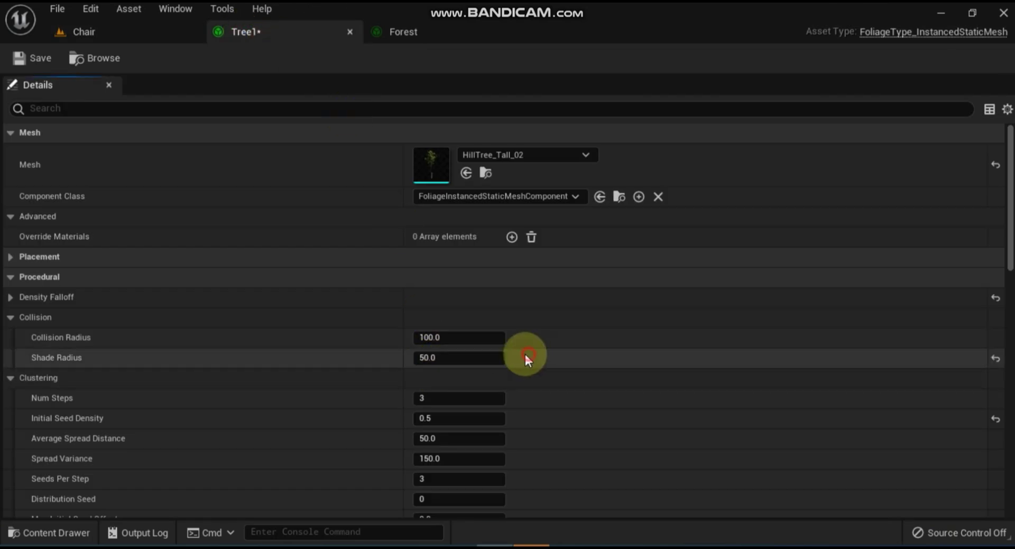
# - Save the Tree1 foliage type and resimulate the Forest volume's foliage with the reduced shade radius
pyautogui.click(91, 33)
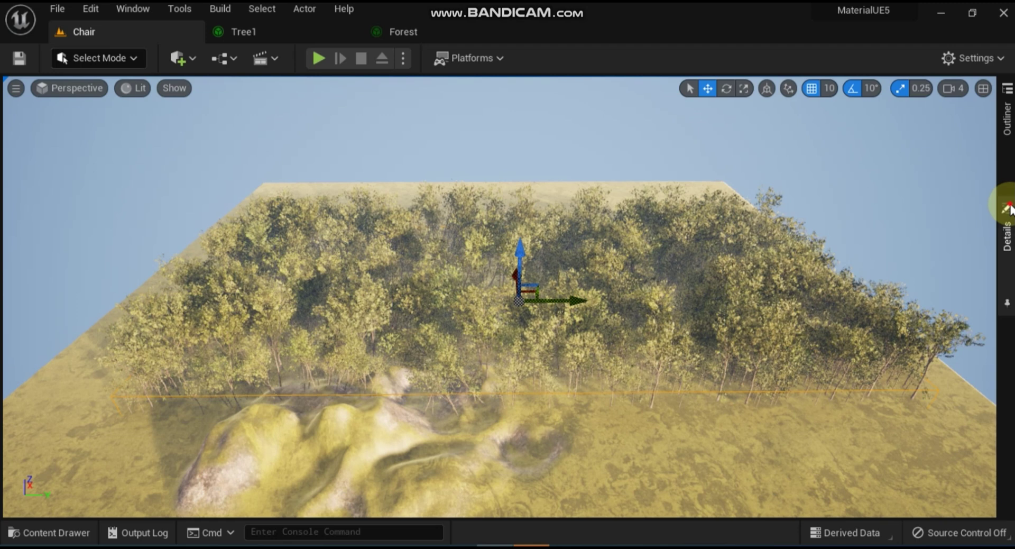
pyautogui.click(1006, 232)
pyautogui.click(895, 503)
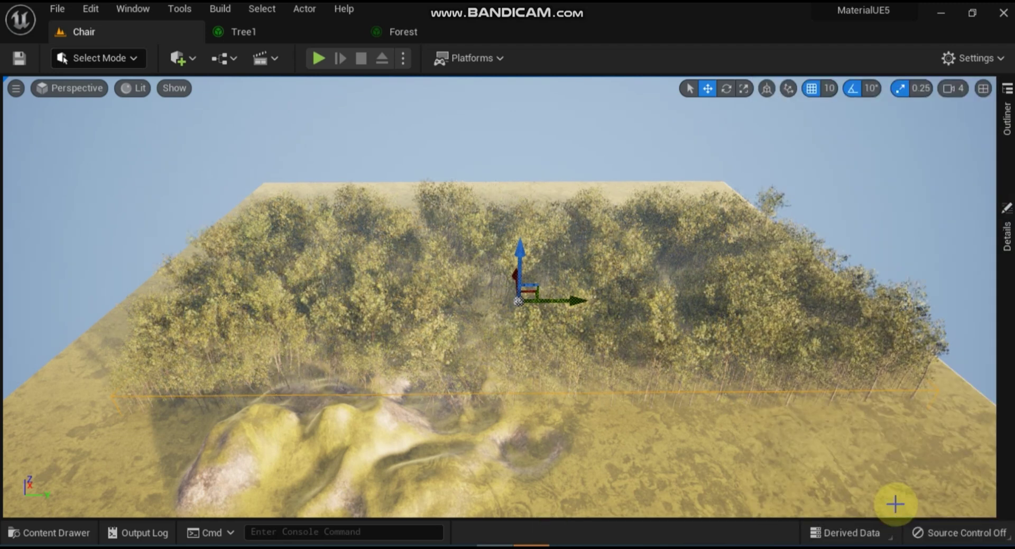
# - Set the Tree1 foliage type's Shade Radius to 500, save it and resimulate the Forest volume
pyautogui.click(252, 33)
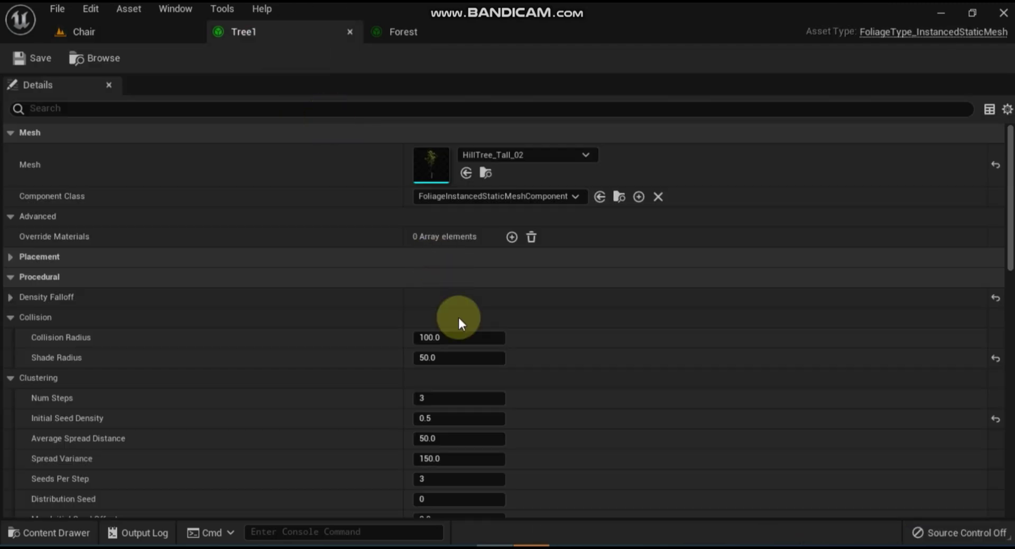
pyautogui.click(449, 360)
pyautogui.press('Return')
pyautogui.click(82, 31)
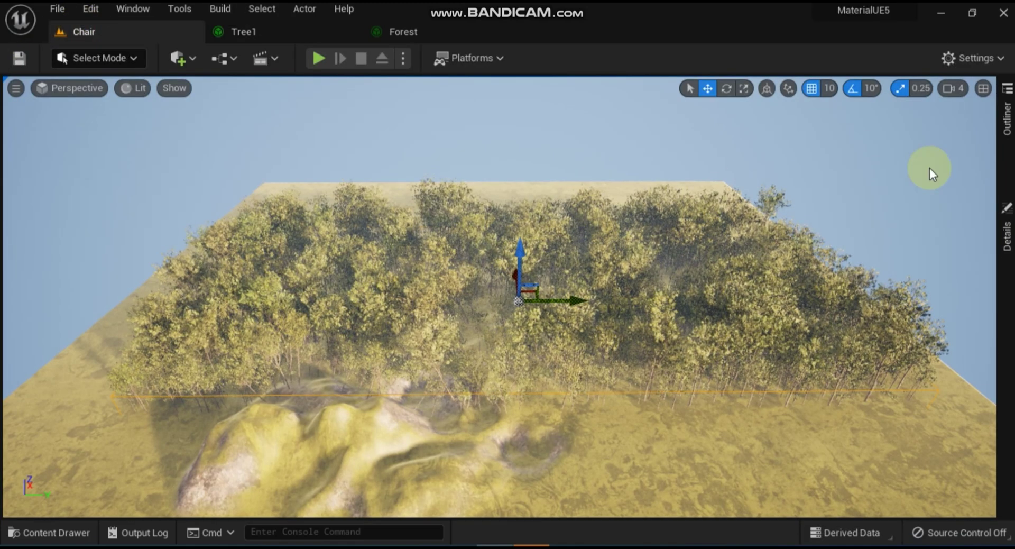
pyautogui.click(1007, 227)
pyautogui.click(889, 504)
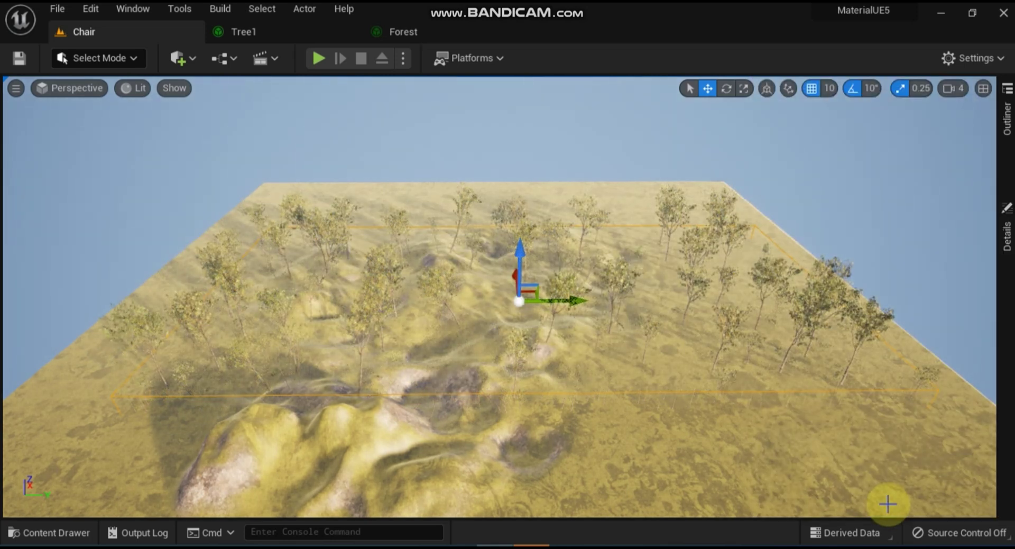
# - Reset the Tree1 foliage type's Shade Radius to its default of 100 and resimulate the Forest volume
pyautogui.click(238, 29)
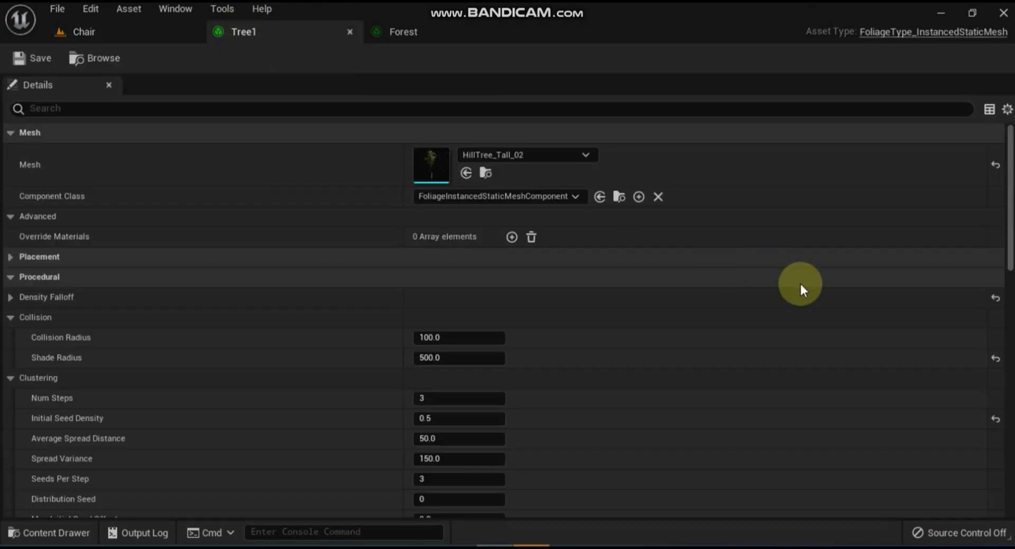
pyautogui.click(995, 358)
pyautogui.click(114, 36)
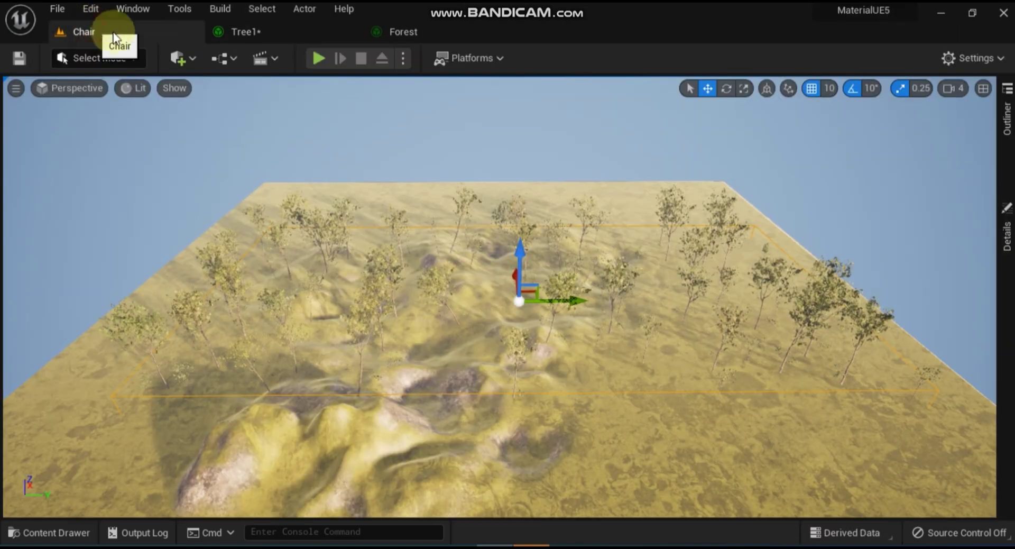
pyautogui.click(1007, 232)
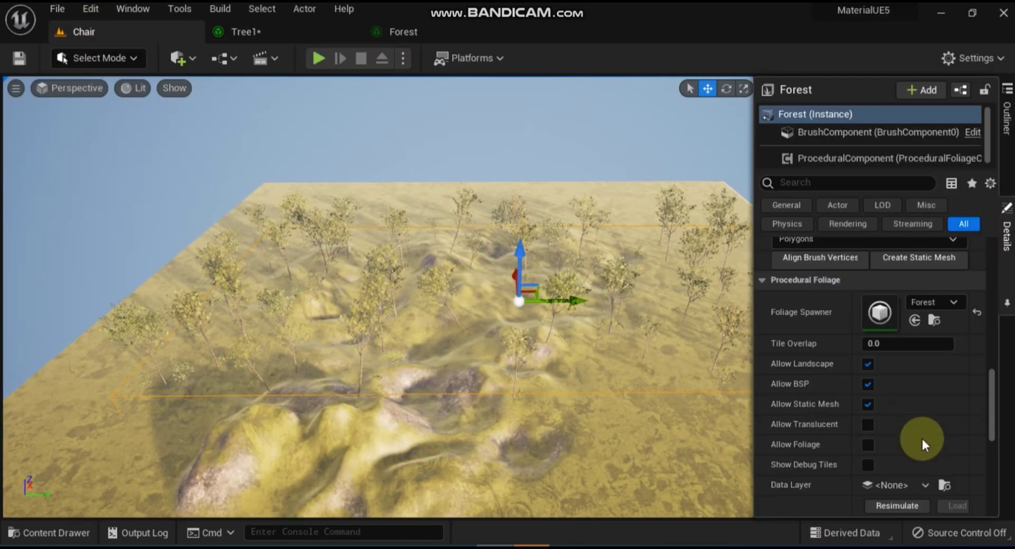
pyautogui.click(897, 505)
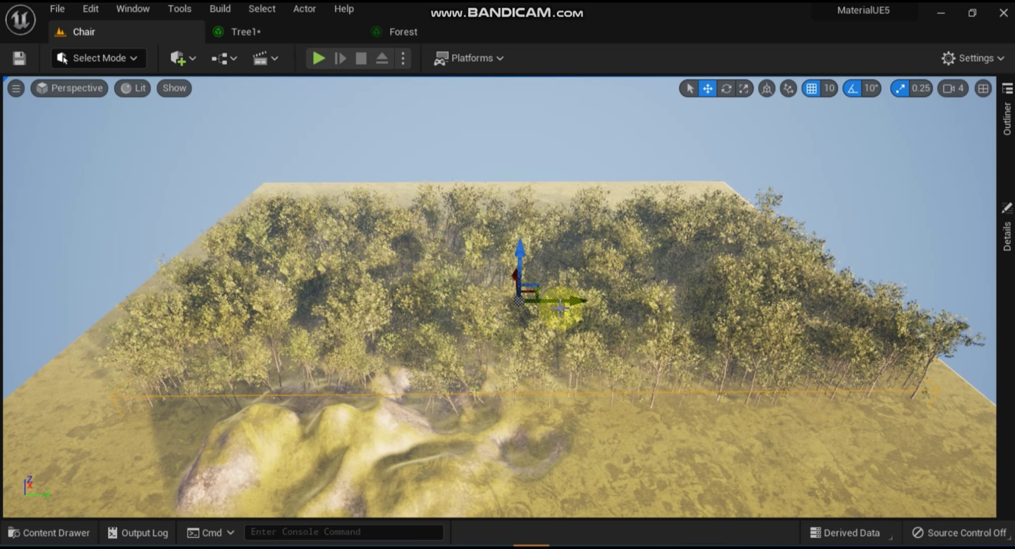
# - Set the Tree1 clustering Num Steps to 0, save the foliage type and resimulate the Forest volume
pyautogui.click(248, 29)
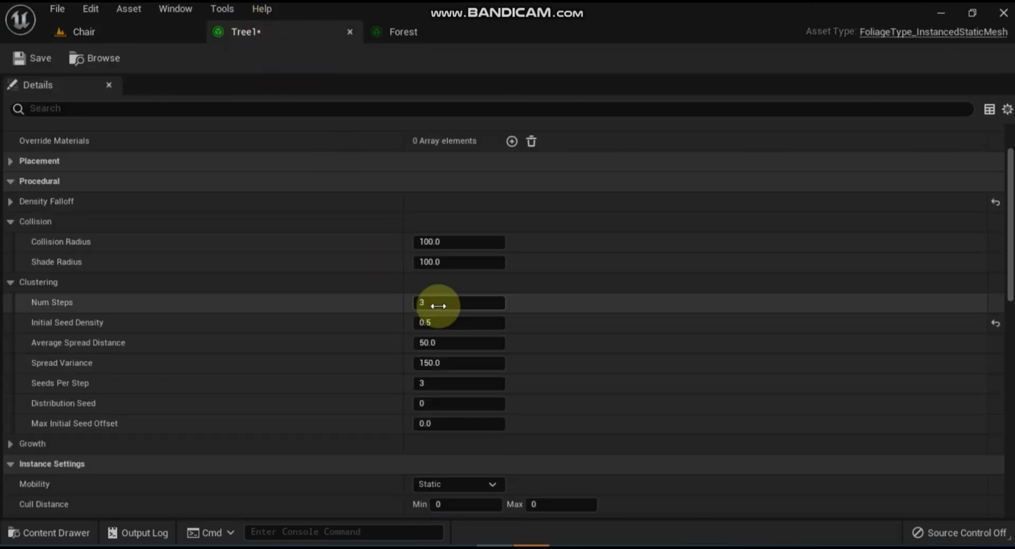
pyautogui.click(477, 304)
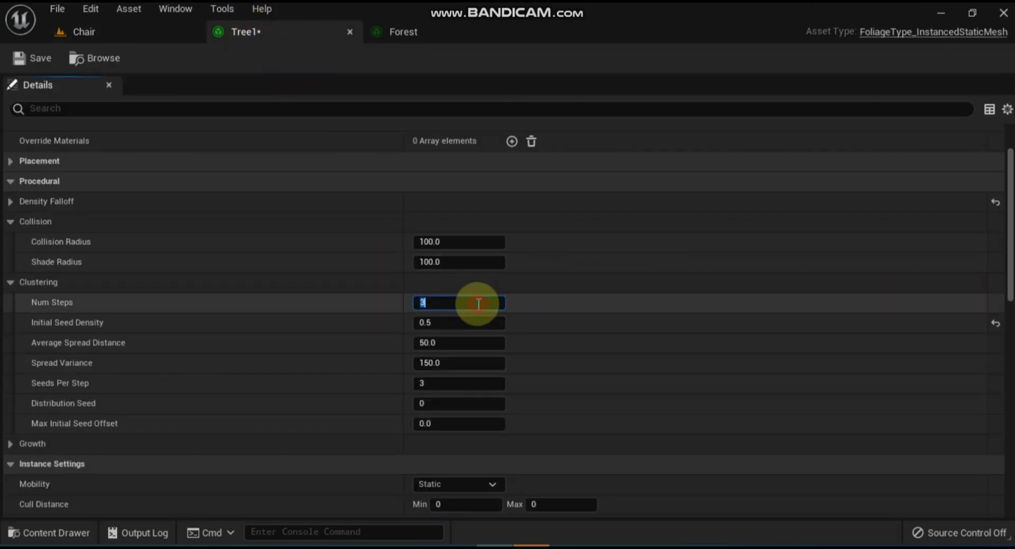
pyautogui.write('0')
pyautogui.press('Return')
pyautogui.click(34, 58)
pyautogui.click(77, 34)
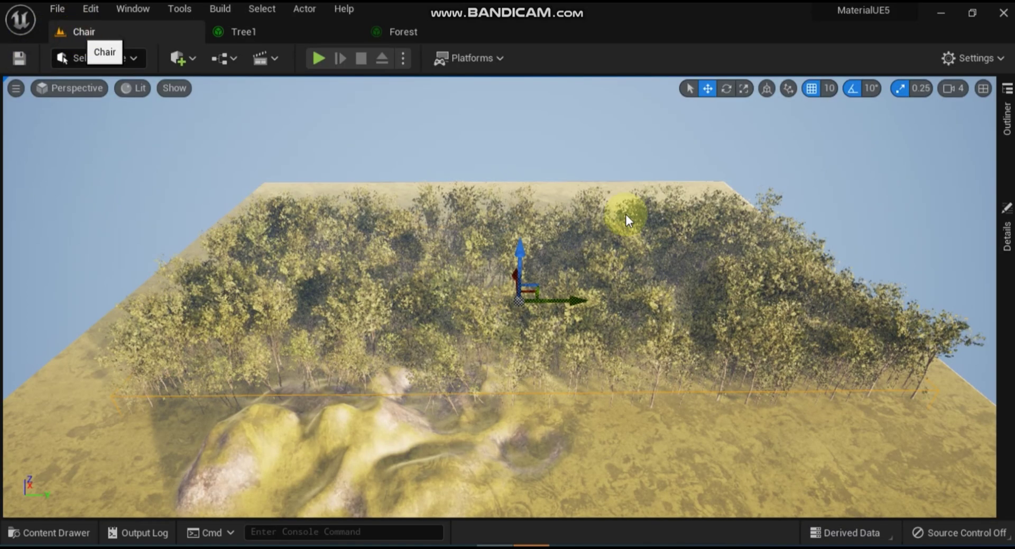
pyautogui.click(1008, 221)
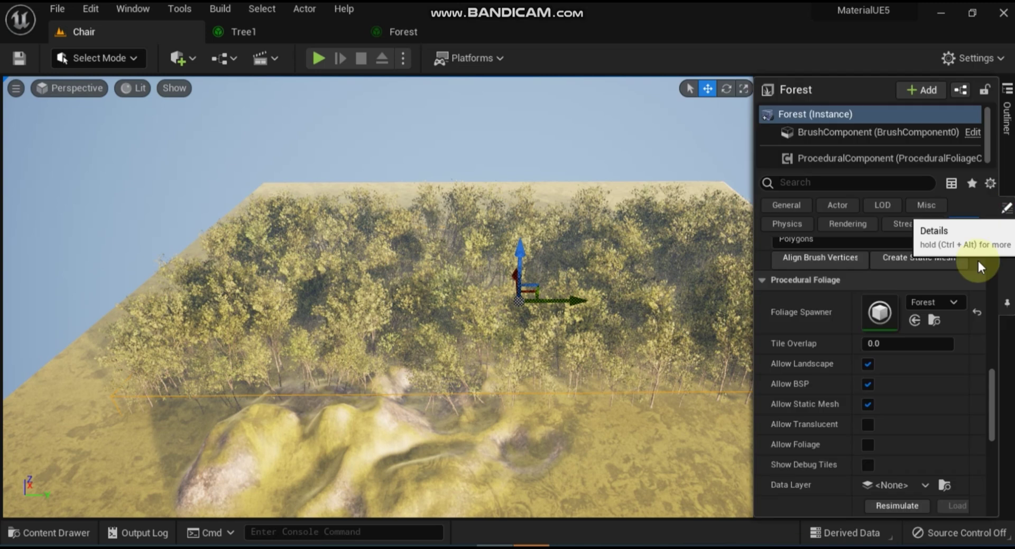
pyautogui.click(893, 505)
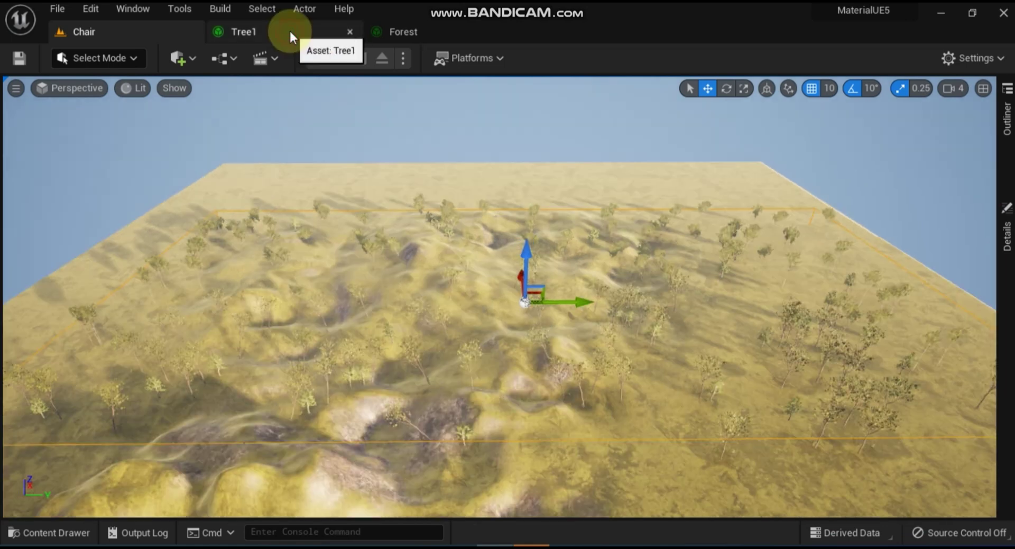
# - Set the Tree1 clustering Num Steps back to 3, save the foliage type and resimulate the Forest volume
pyautogui.click(285, 30)
pyautogui.click(448, 307)
pyautogui.write('3')
pyautogui.press('Return')
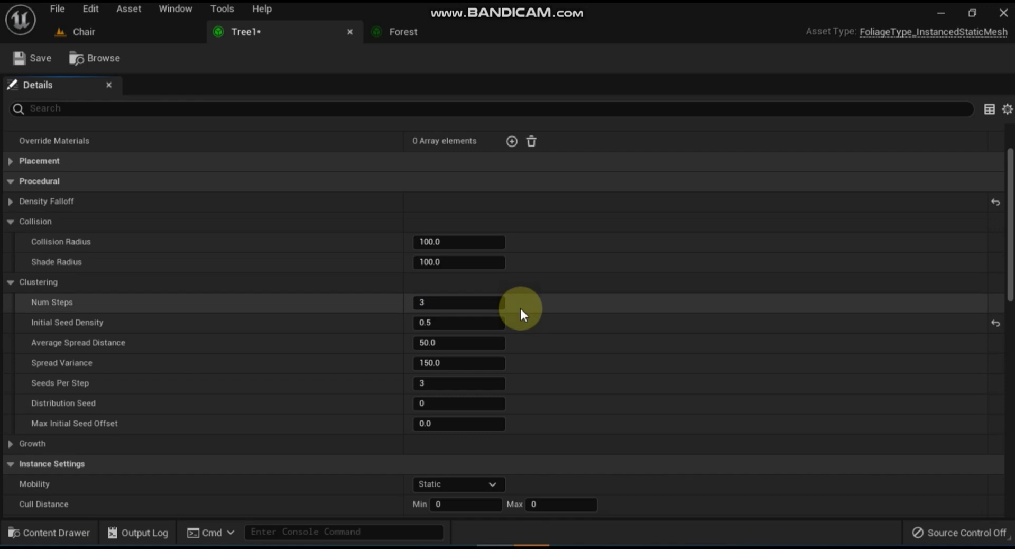
pyautogui.click(30, 59)
pyautogui.click(100, 32)
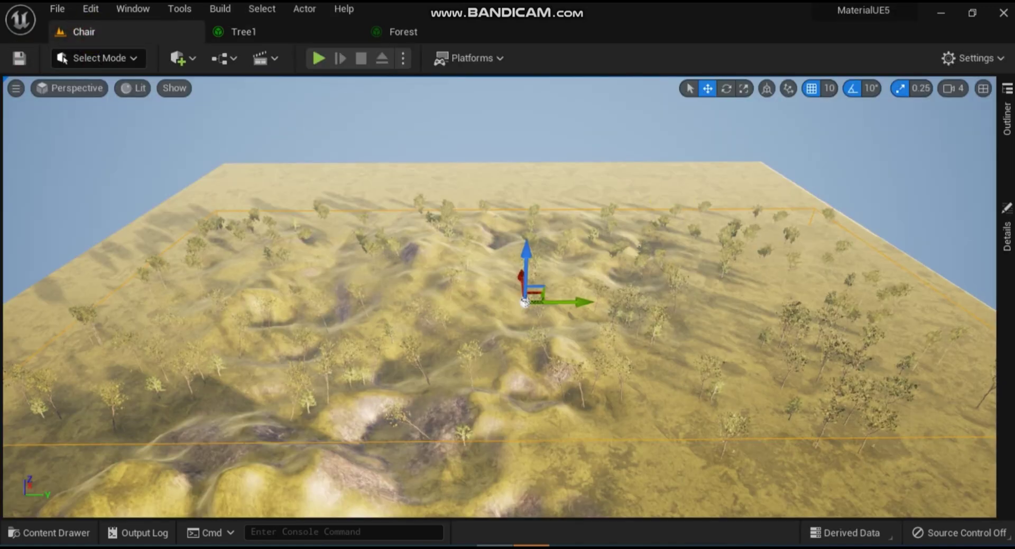
pyautogui.click(1008, 226)
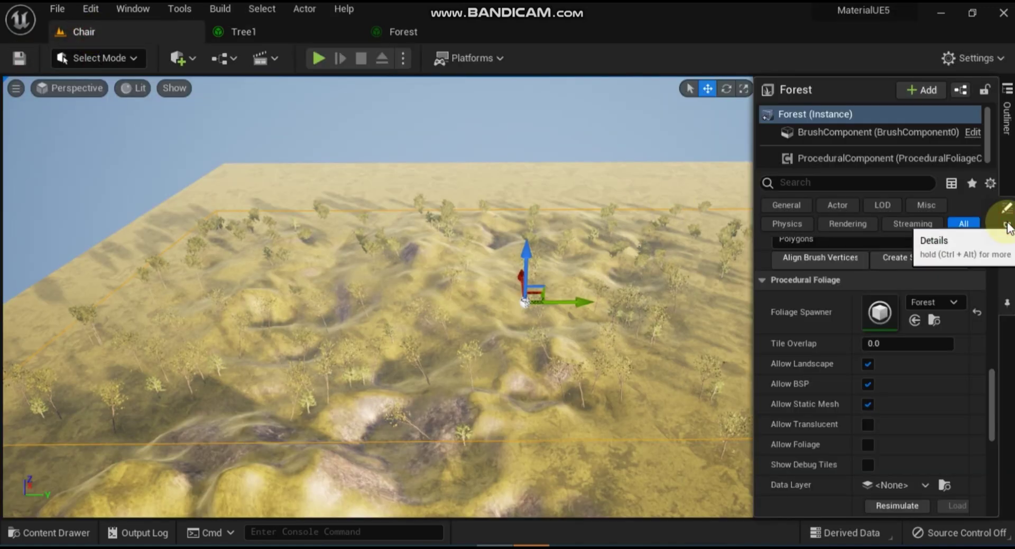
pyautogui.click(898, 504)
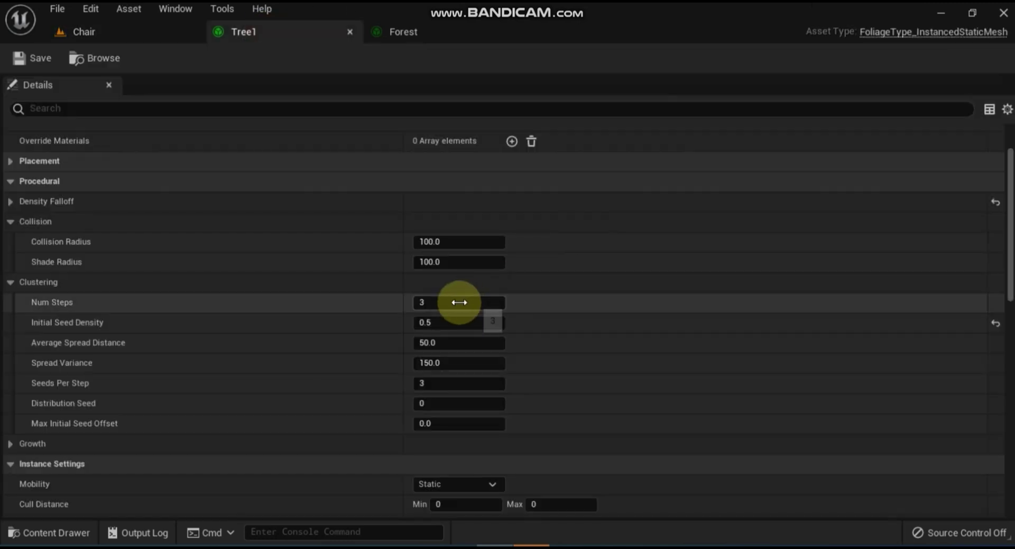
# - Set Tree1's Num Steps to 0 and Initial Seed Density to 0.25, save, and resimulate the Forest volume
pyautogui.click(459, 304)
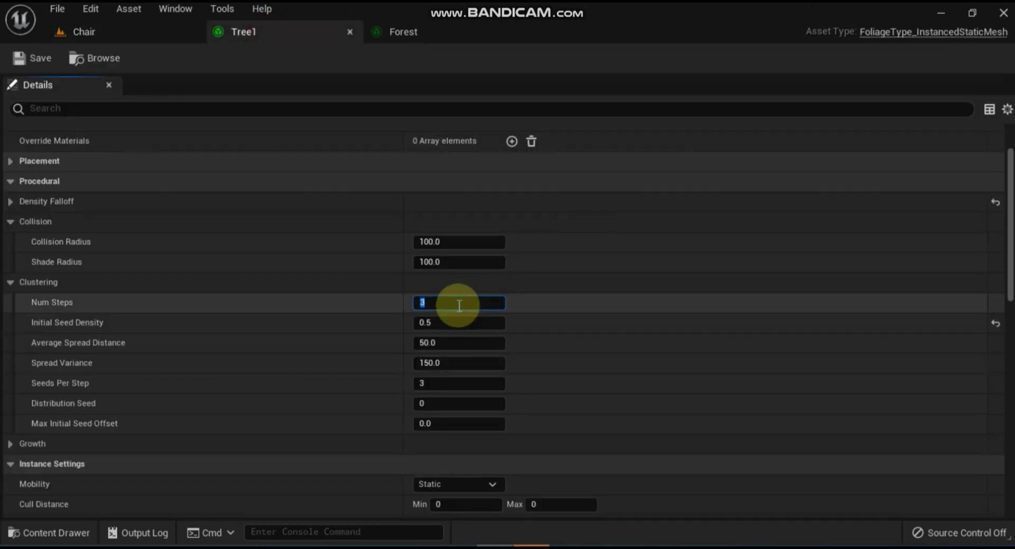
pyautogui.write('0')
pyautogui.click(452, 321)
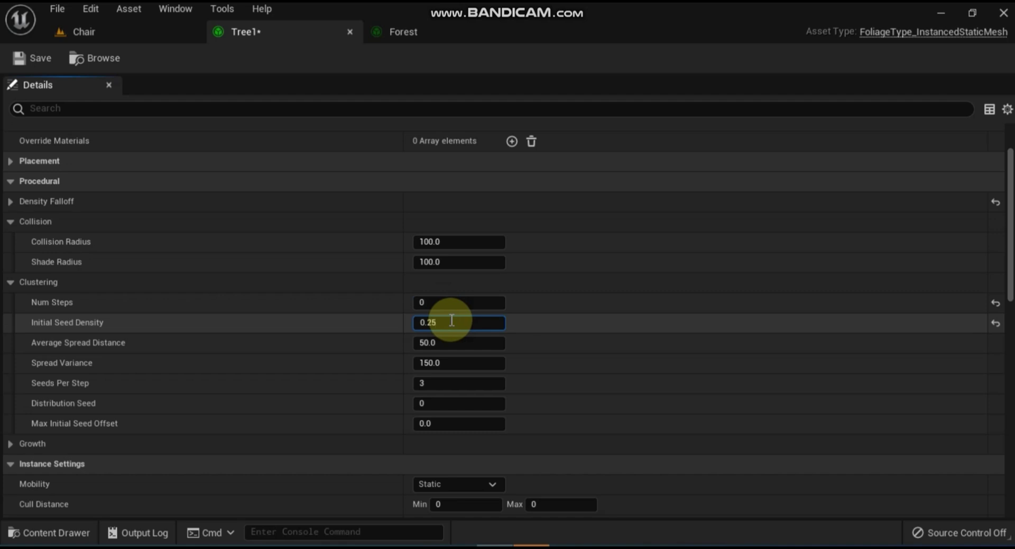
pyautogui.write('0.25')
pyautogui.press('Return')
pyautogui.click(37, 58)
pyautogui.click(105, 35)
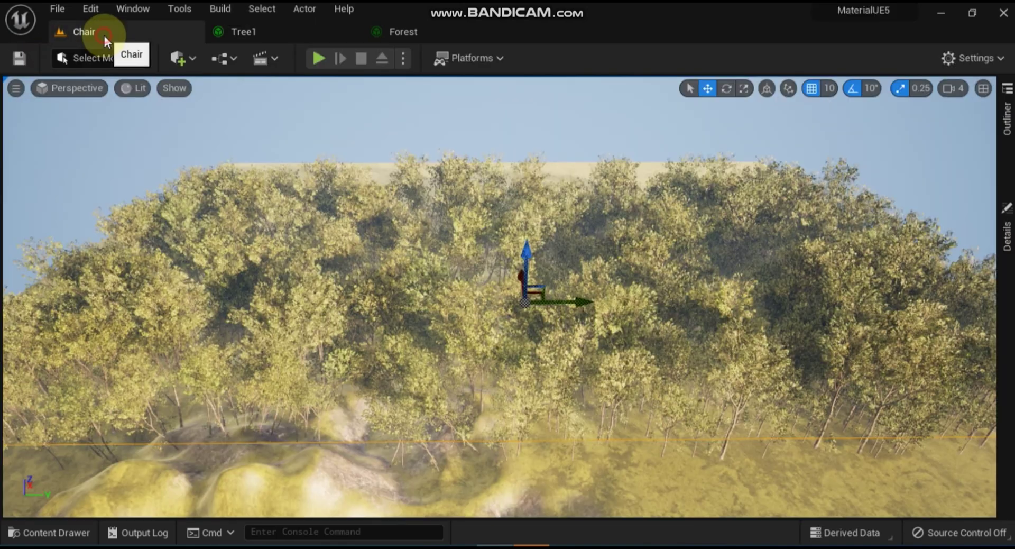
pyautogui.click(1006, 224)
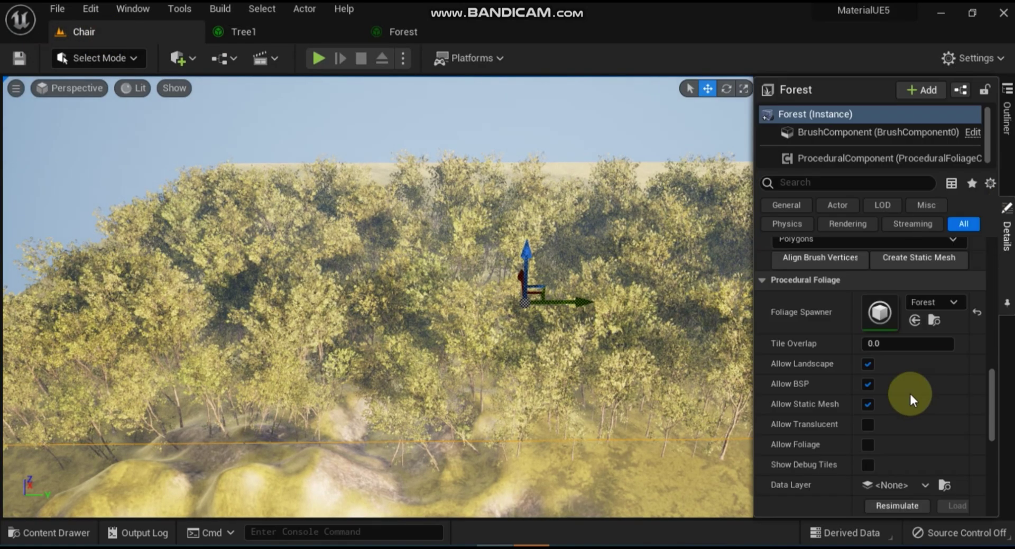
pyautogui.click(887, 505)
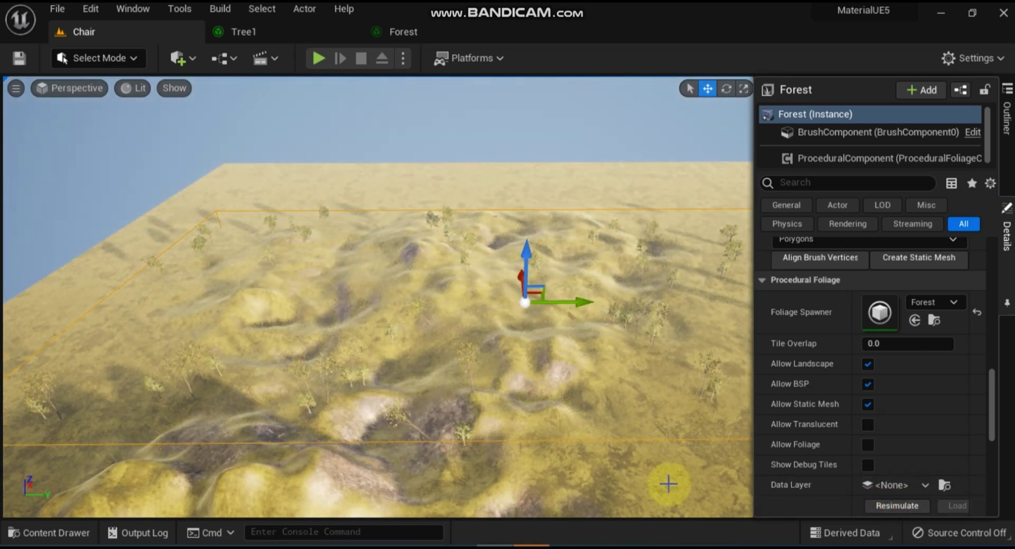
# - Restore Tree1's Num Steps to 3 while keeping the 0.25 seed density, save, and resimulate the Forest volume
pyautogui.click(249, 32)
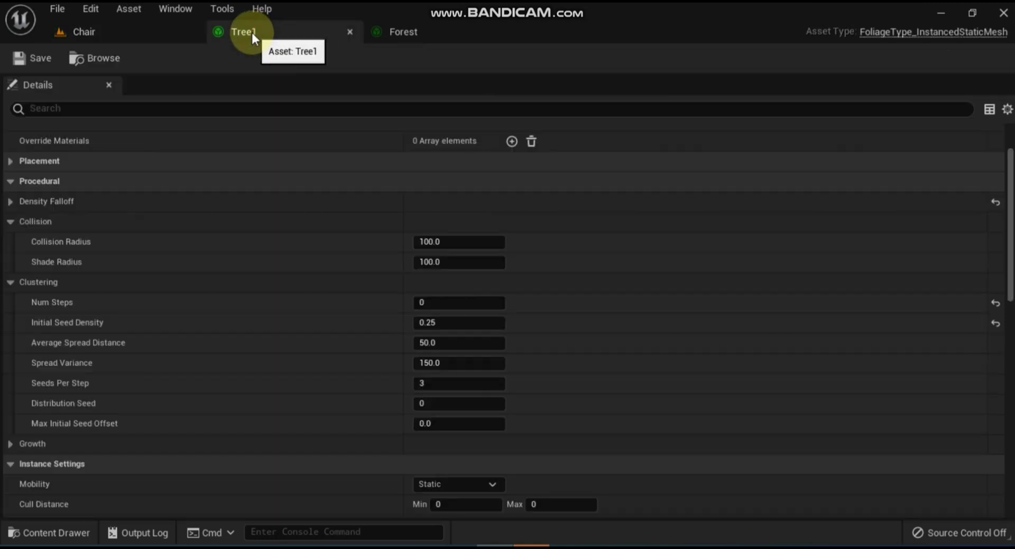
pyautogui.click(443, 302)
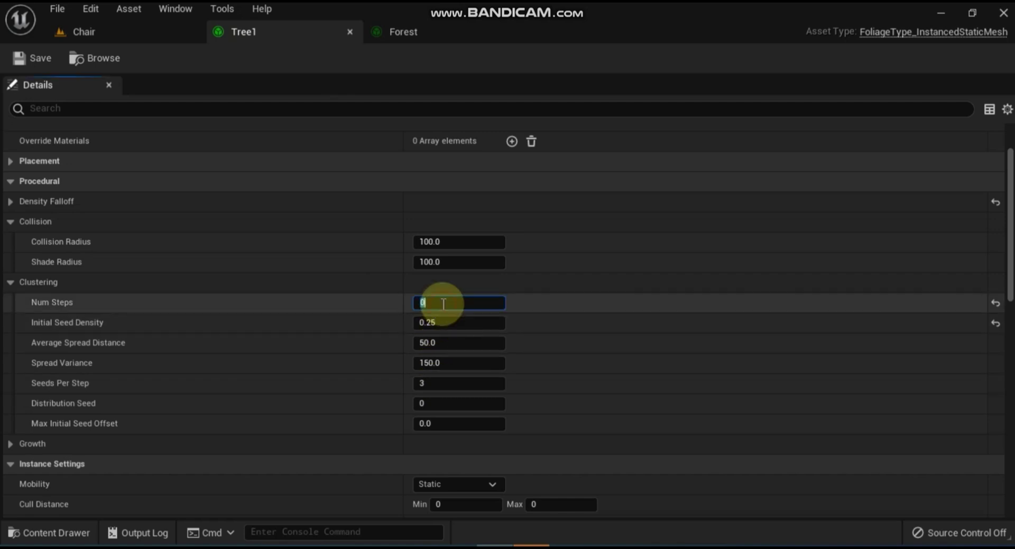
pyautogui.press('Return')
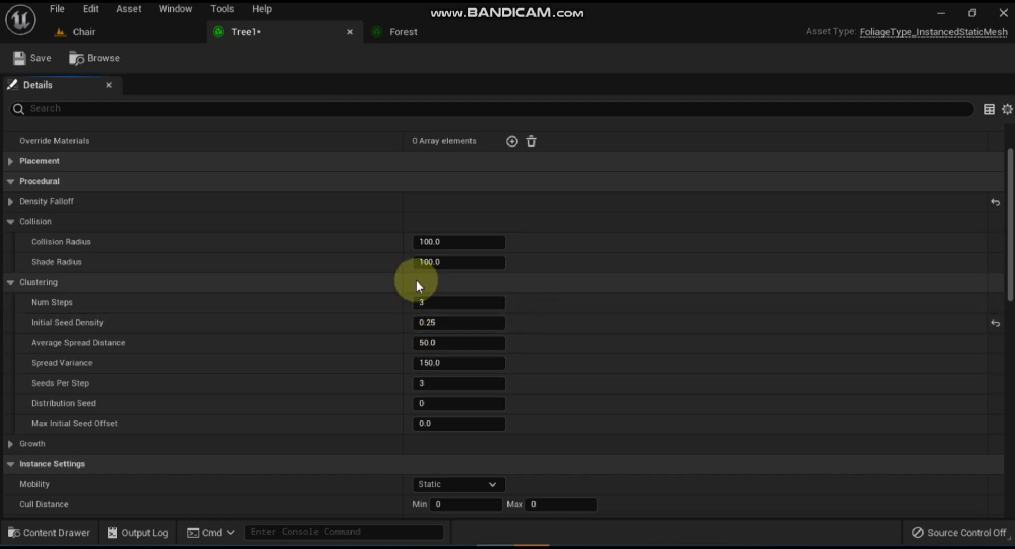
pyautogui.click(29, 58)
pyautogui.click(85, 32)
pyautogui.click(1004, 227)
pyautogui.click(896, 505)
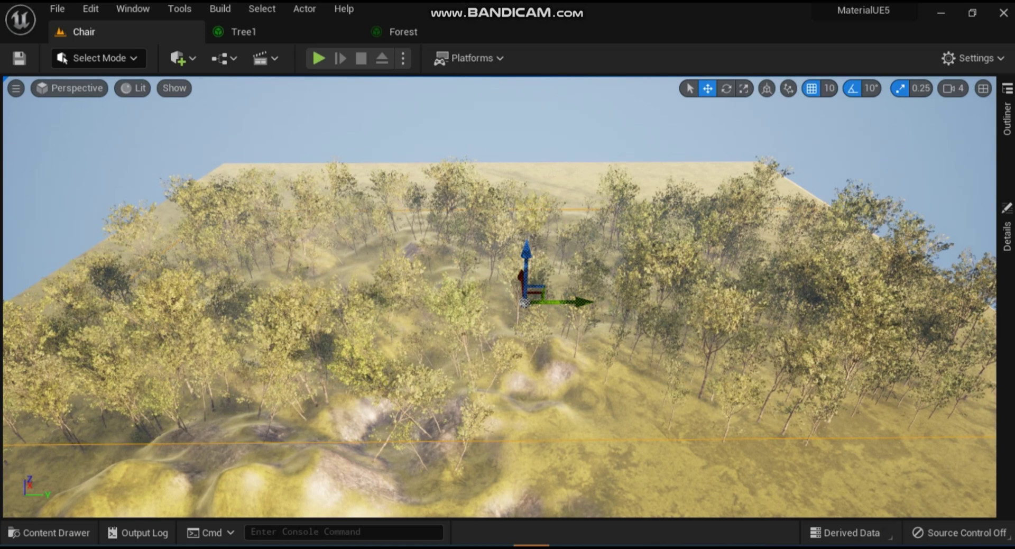
# - Expand the Growth settings of the Tree1 foliage type and examine its Max Age and maximum Procedural Scale
pyautogui.click(251, 35)
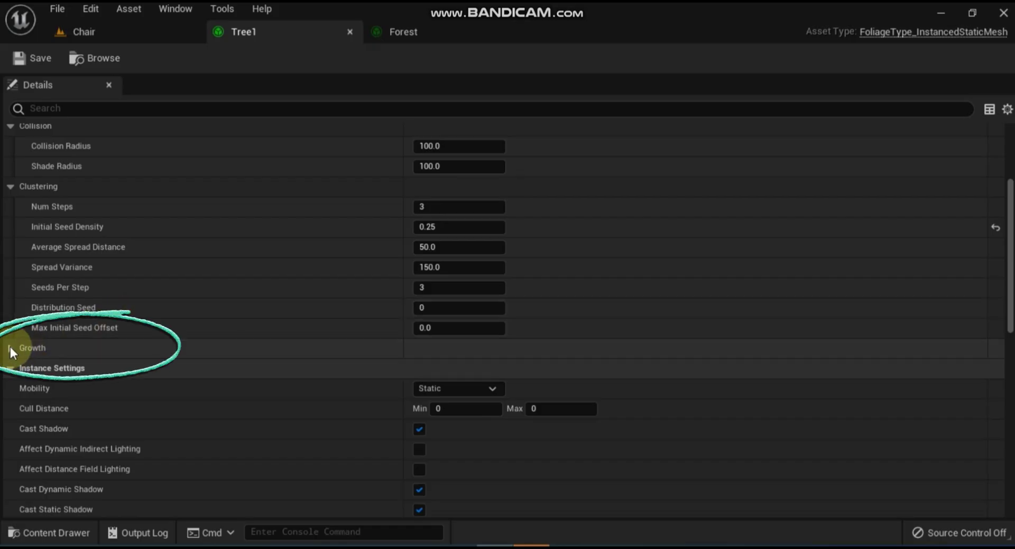
pyautogui.click(10, 347)
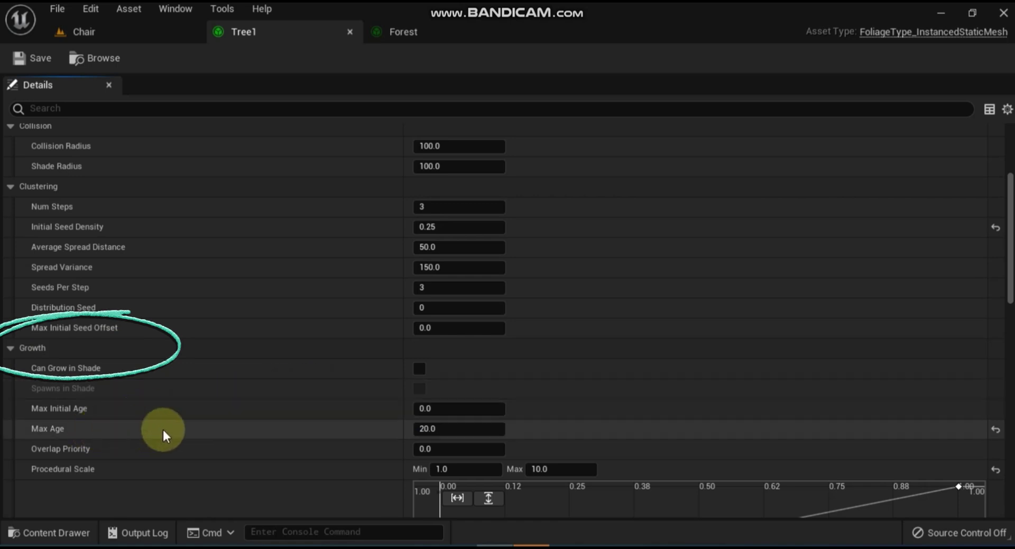
pyautogui.click(449, 428)
pyautogui.click(560, 468)
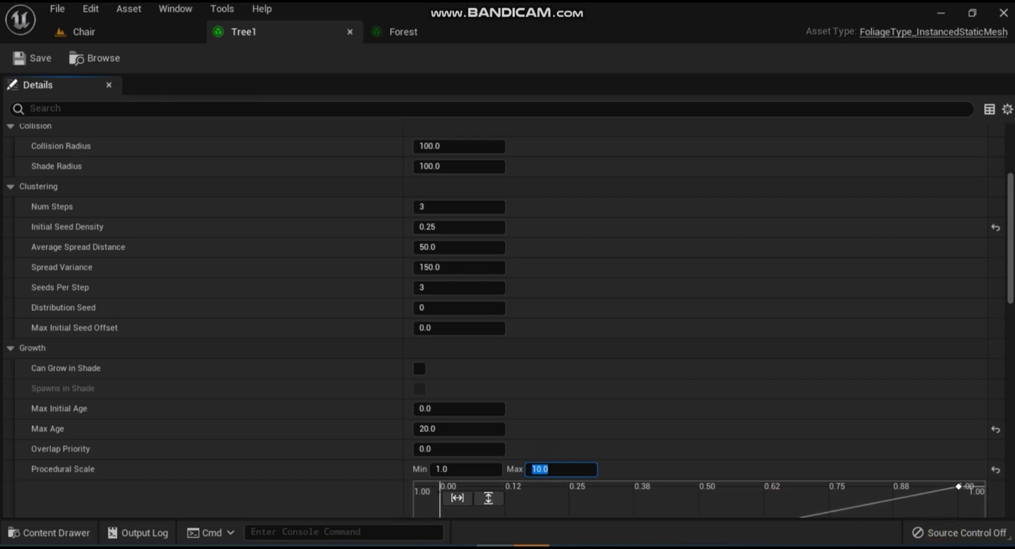
# - Set the maximum Cull Distance in the Tree1 foliage type's instance settings to 20000
pyautogui.scroll(-5, 643, 472)
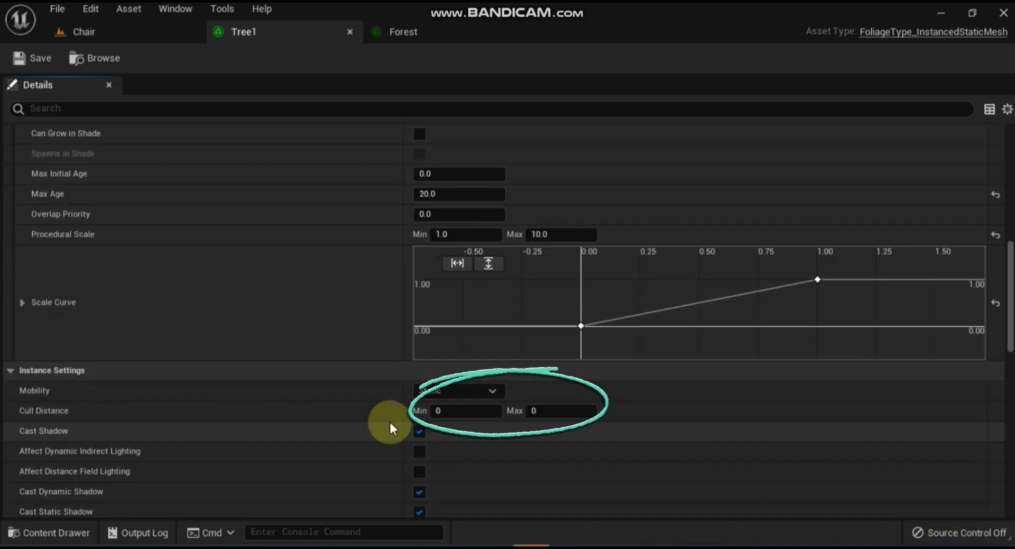
pyautogui.click(550, 411)
pyautogui.write('2000')
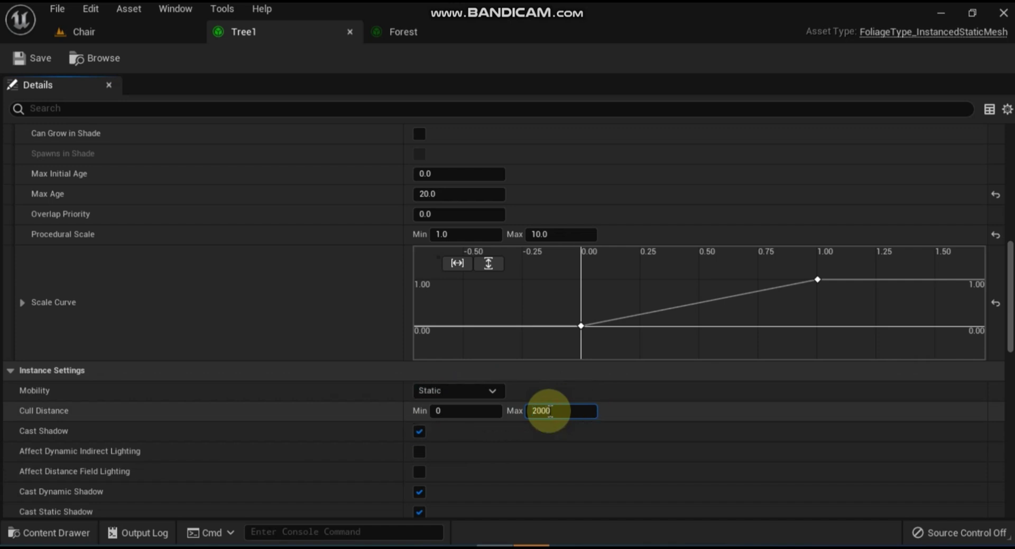
pyautogui.write('0')
pyautogui.click(632, 402)
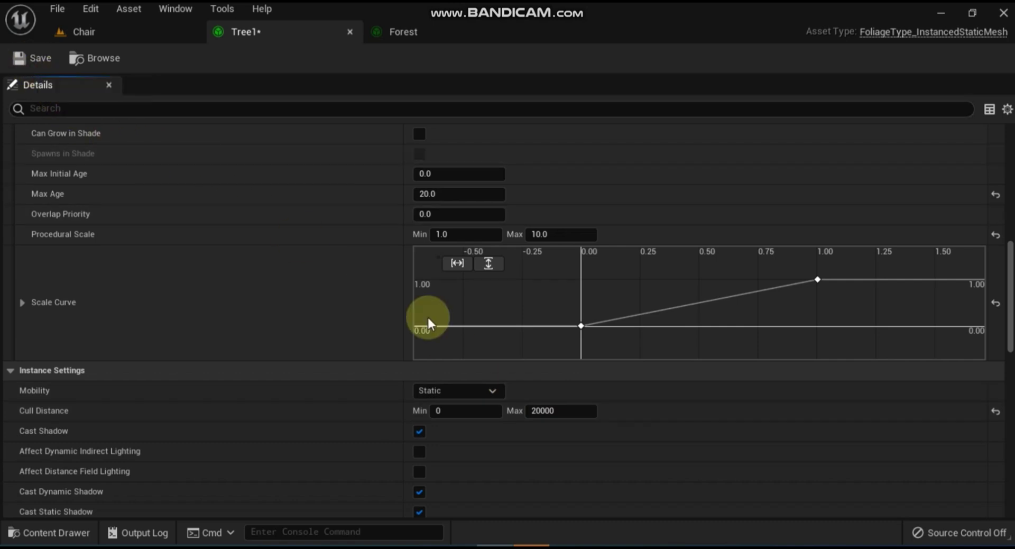
pyautogui.scroll(-5, 426, 320)
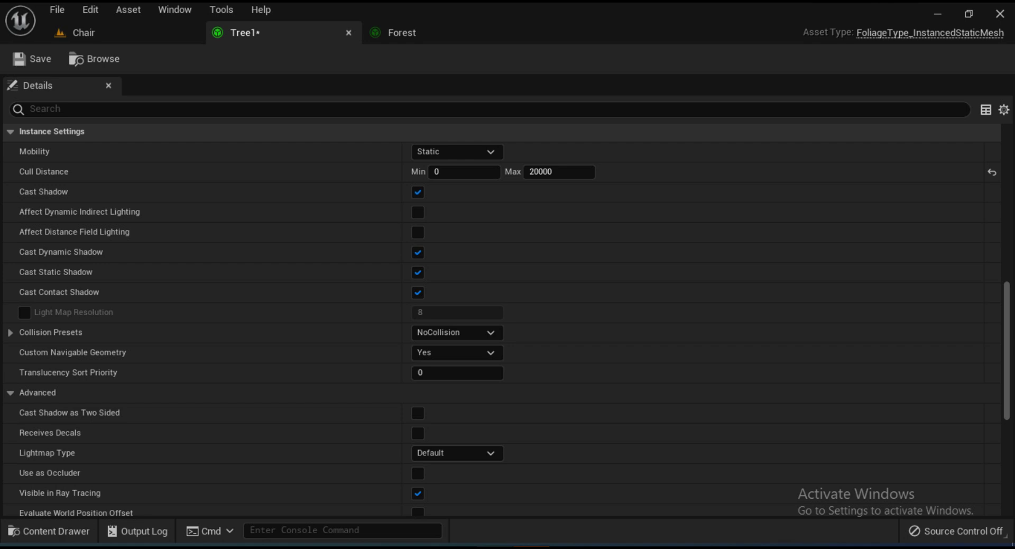
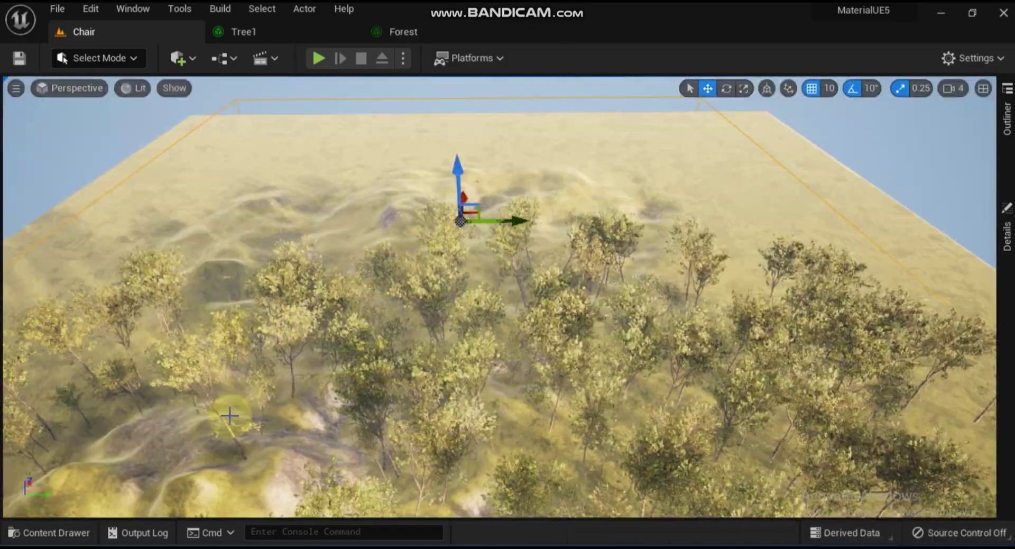
# - Duplicate the Tree1 foliage type as Tree2 in the Material folder and open it docked alongside the other editors
pyautogui.click(69, 531)
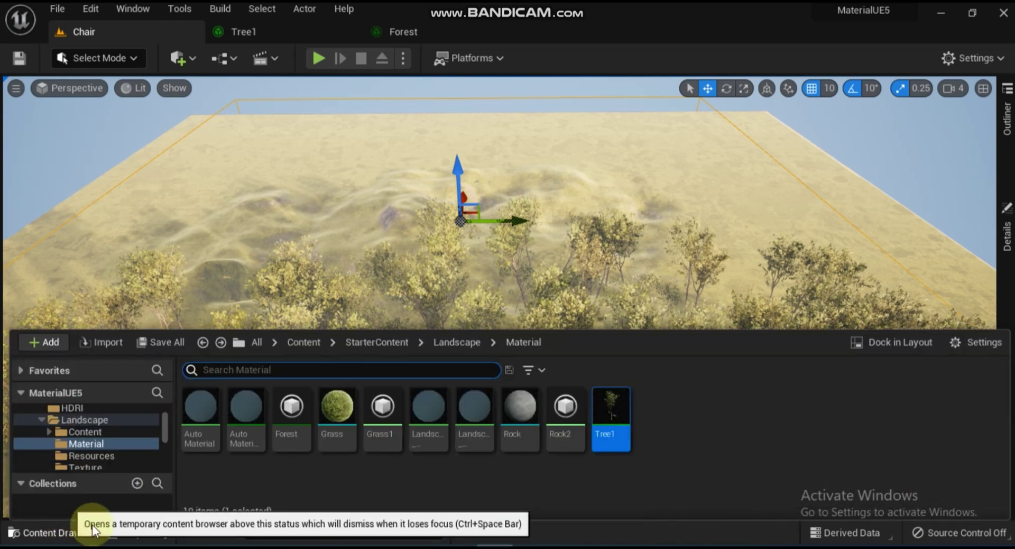
pyautogui.rightClick(609, 412)
pyautogui.click(697, 156)
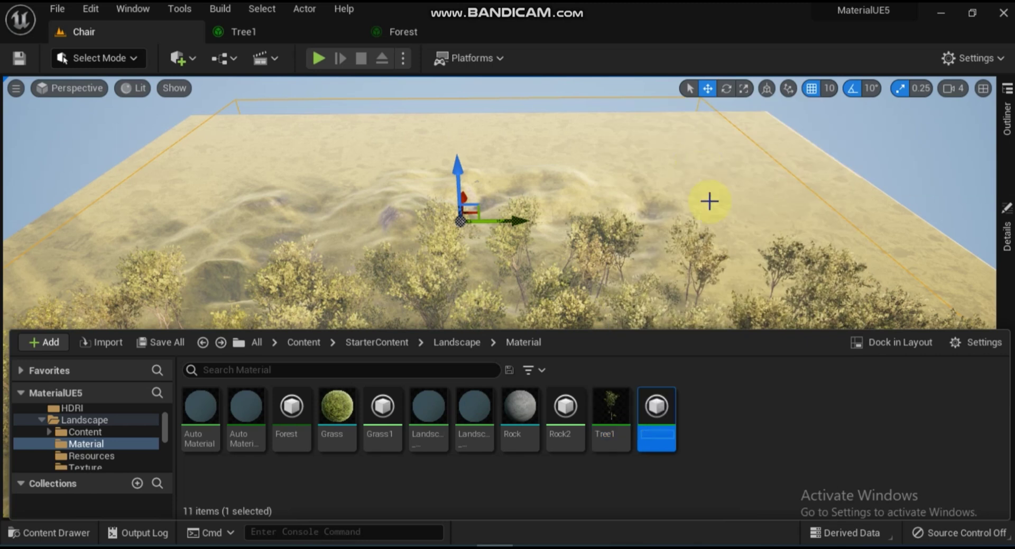
pyautogui.press('Return')
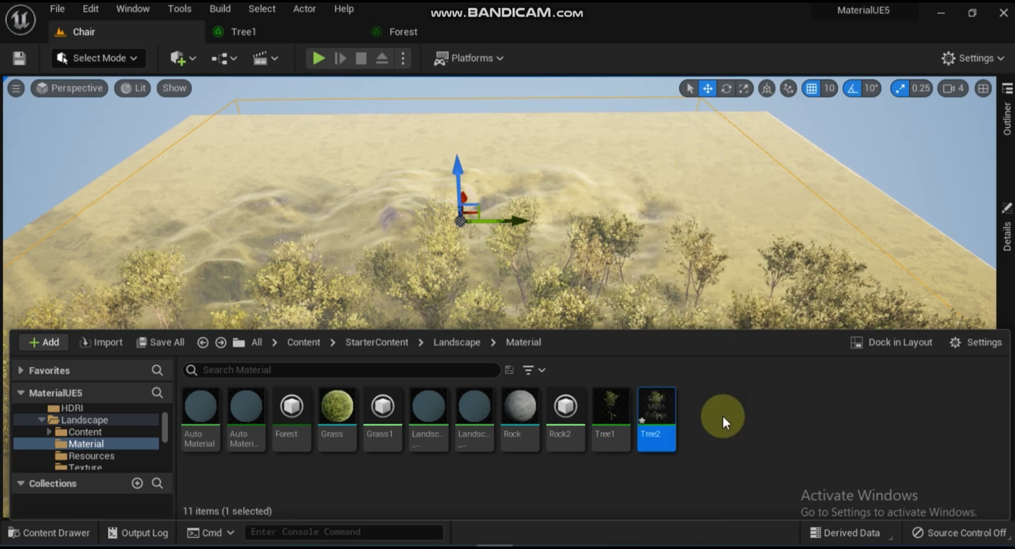
pyautogui.doubleClick(659, 407)
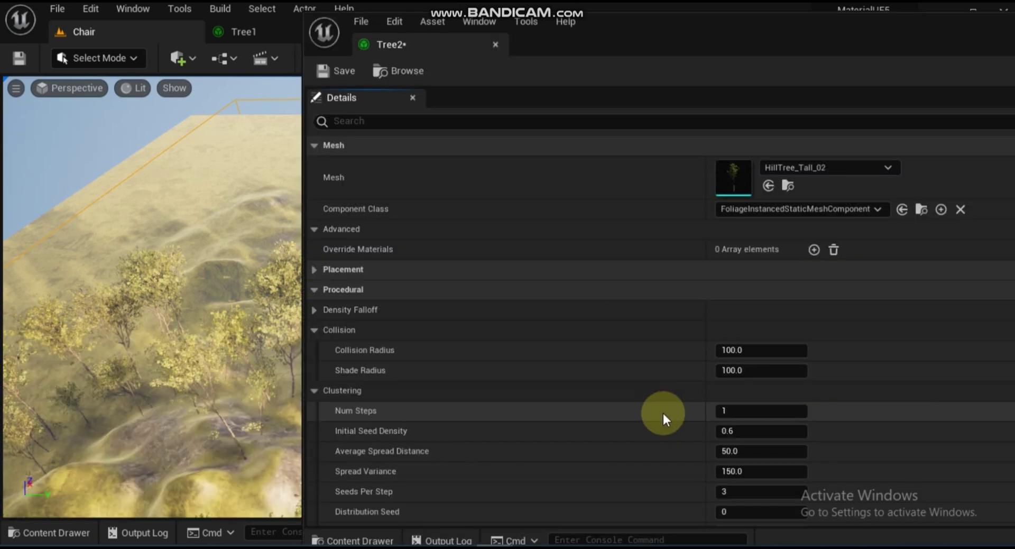
pyautogui.moveTo(431, 44); pyautogui.dragTo(454, 26)
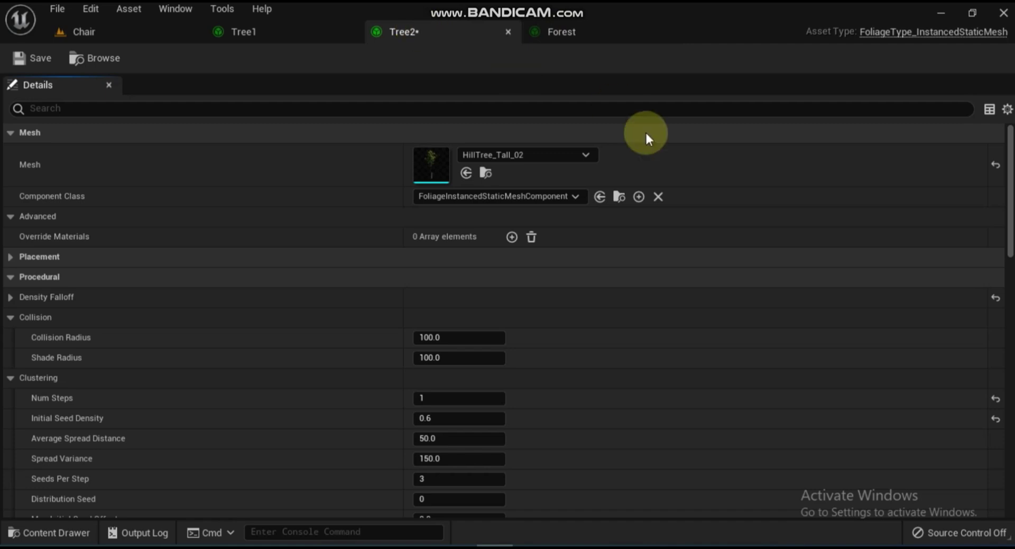
# - Replace the mesh of the Tree2 foliage type with SM_dead-tree05
pyautogui.click(585, 155)
pyautogui.scroll(-5, 594, 339)
pyautogui.scroll(-15, 595, 335)
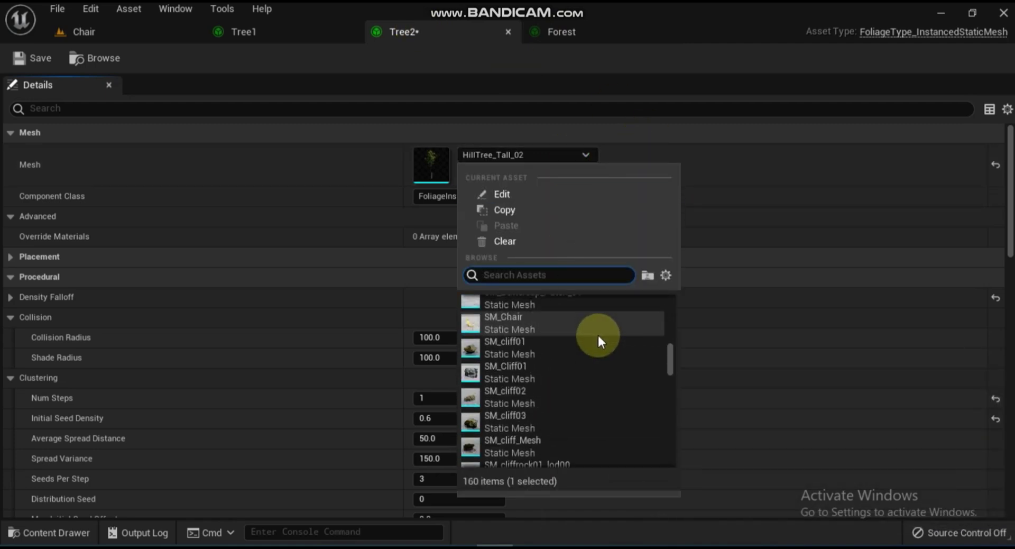
pyautogui.scroll(-3, 599, 332)
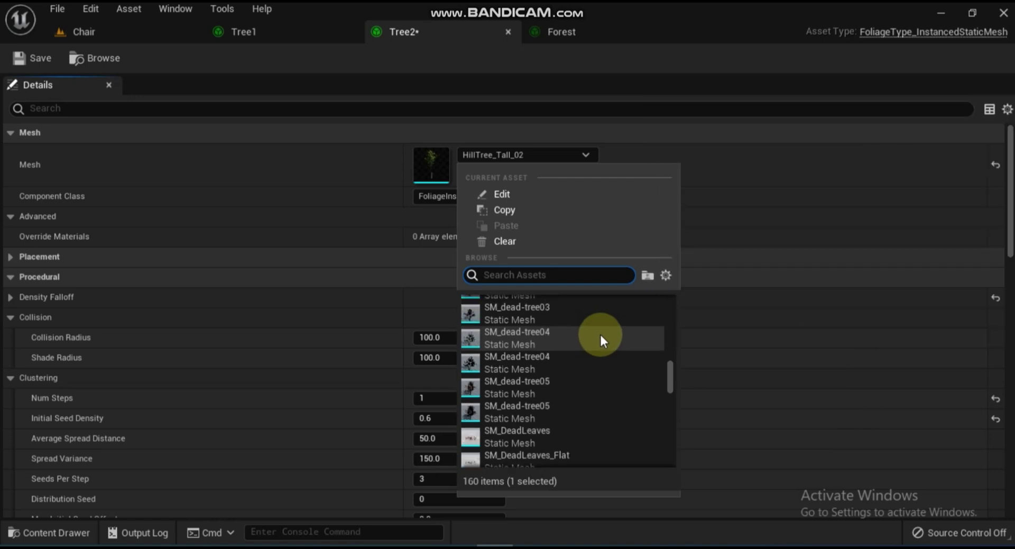
pyautogui.click(519, 386)
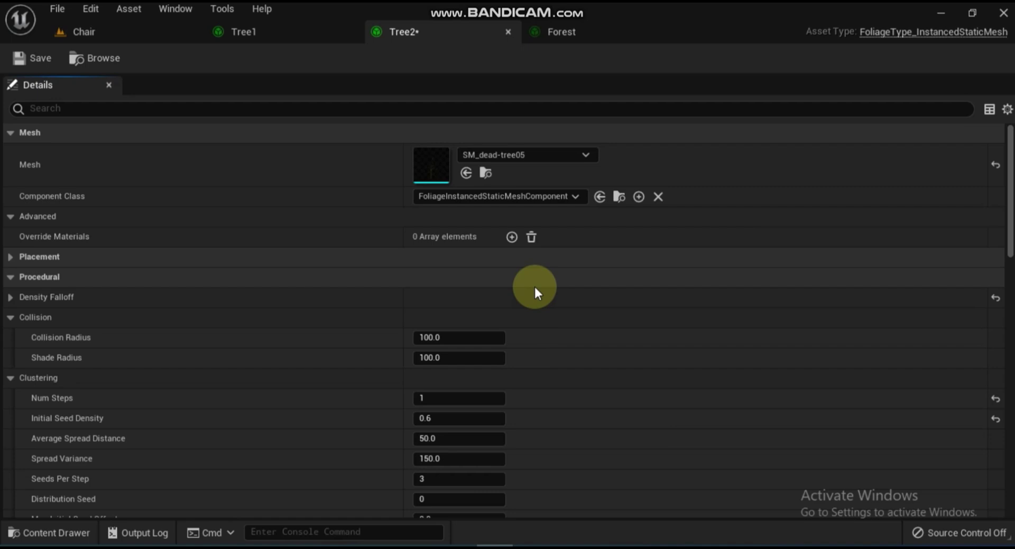
# - Add Tree2 as a second foliage type in the Forest procedural foliage spawner and save the spawner
pyautogui.click(556, 31)
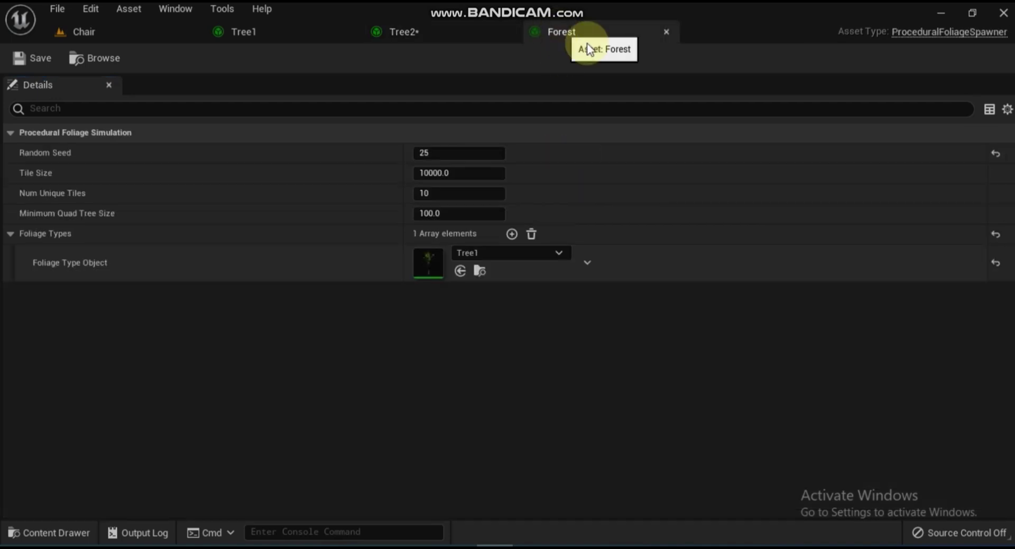
pyautogui.click(511, 234)
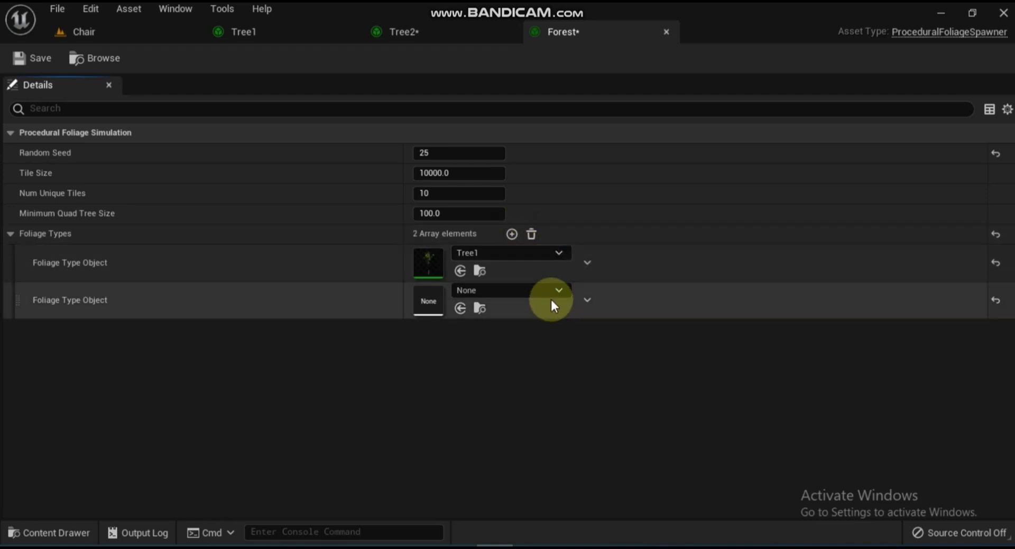
pyautogui.click(558, 292)
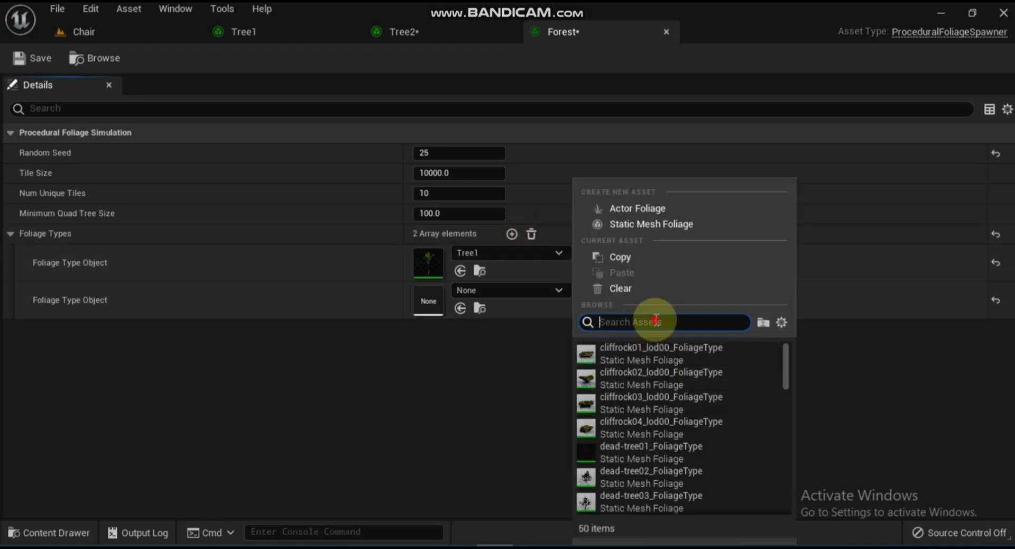
pyautogui.write('tree2')
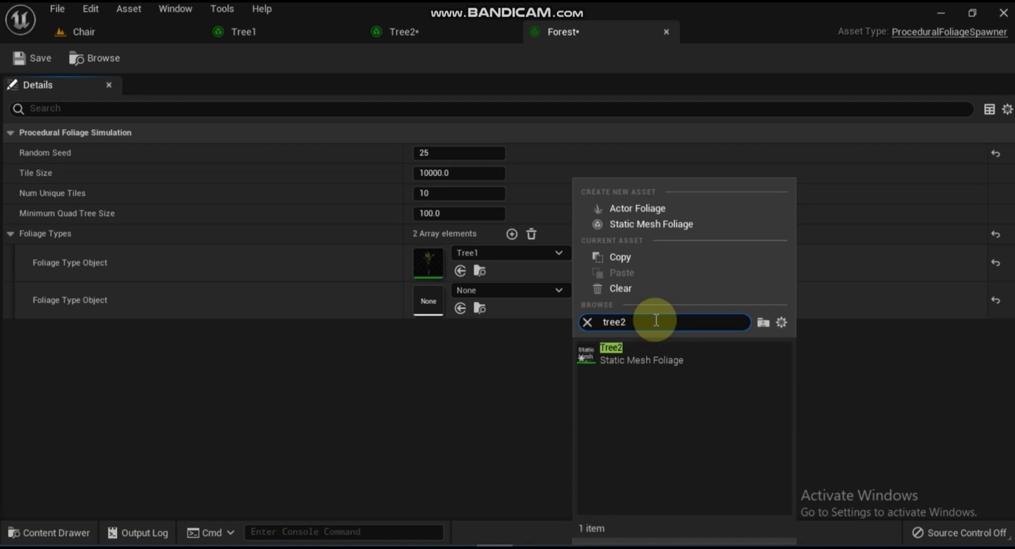
pyautogui.click(645, 353)
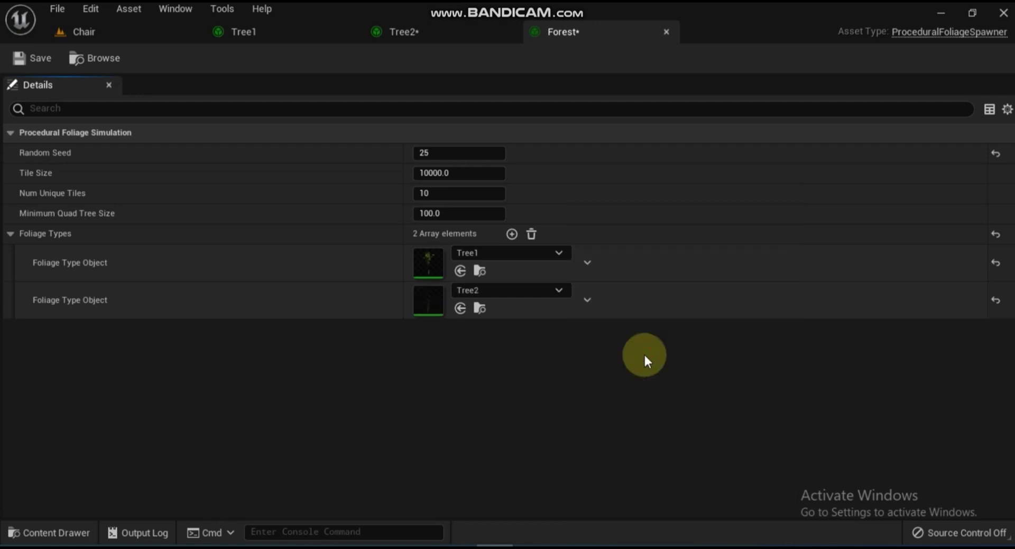
pyautogui.click(24, 55)
# - Save the Tree2 foliage type with its new mesh and resimulate the Forest volume in the Chair level
pyautogui.click(421, 29)
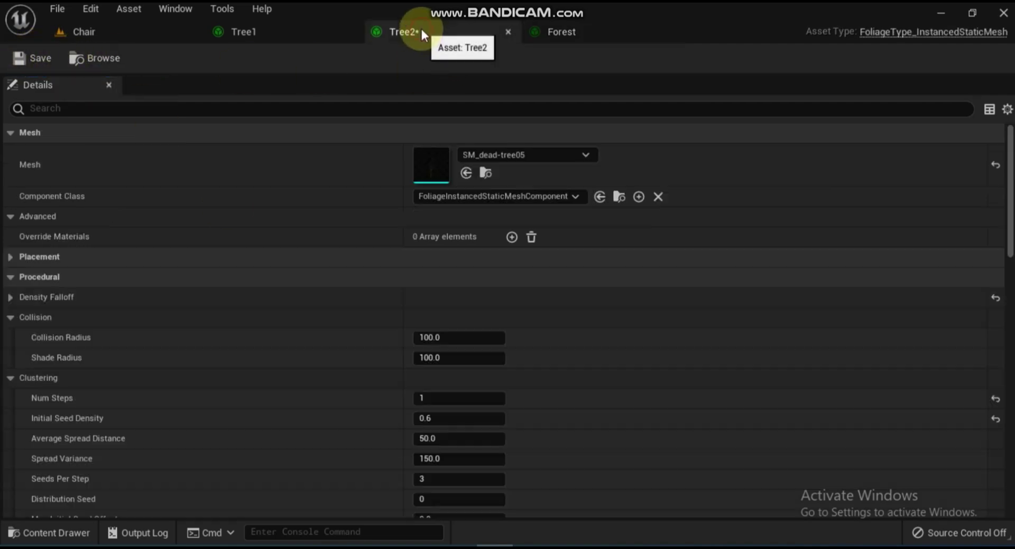
pyautogui.click(21, 58)
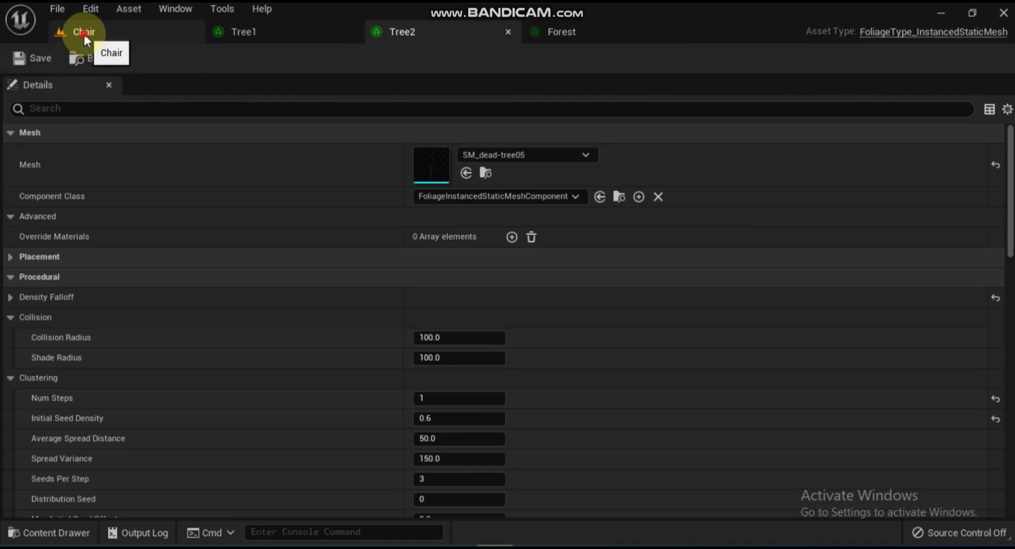
pyautogui.click(85, 35)
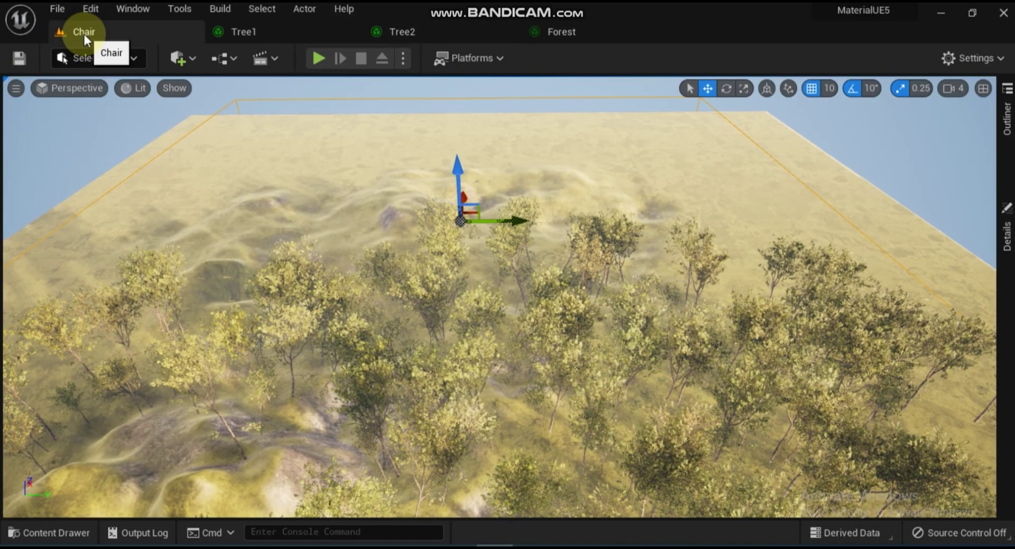
pyautogui.click(1007, 208)
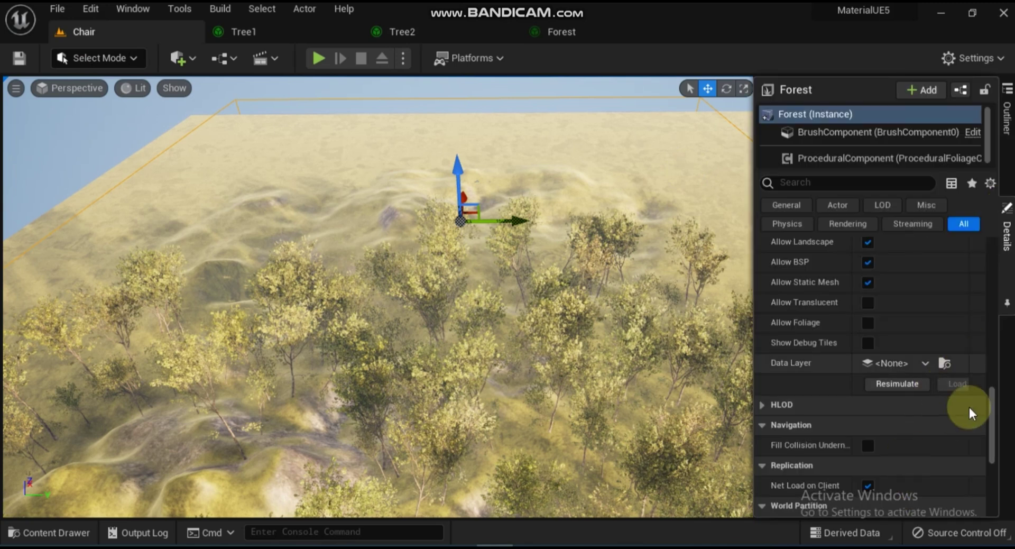
pyautogui.click(898, 385)
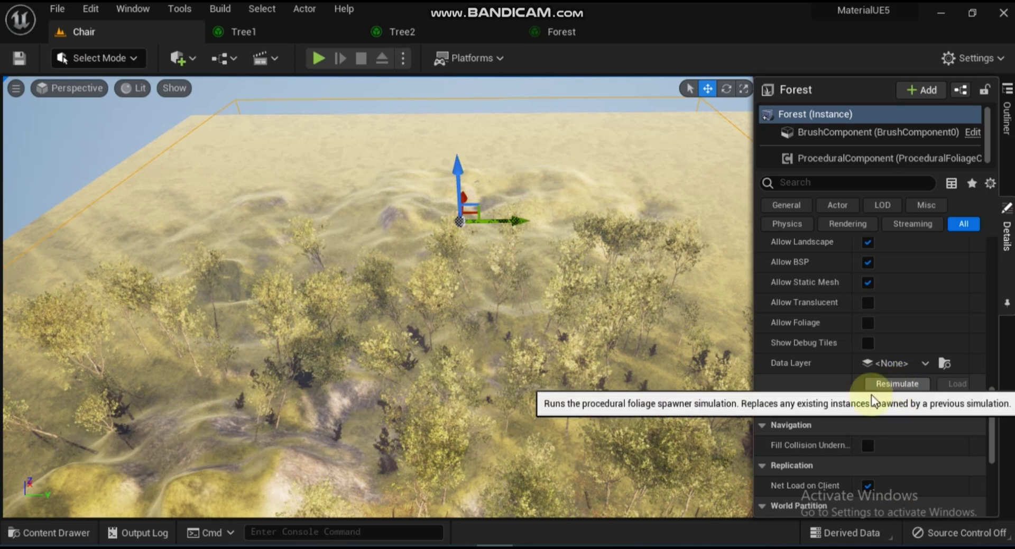
pyautogui.click(1011, 345)
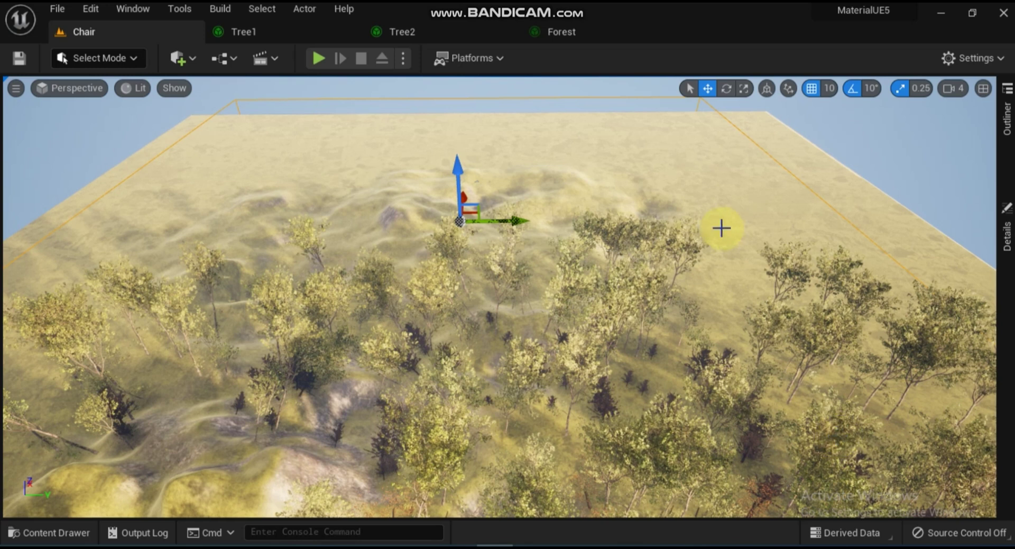
# - Set Tree2's clustering to Num Steps 4, Initial Seed Density 0.125 and Average Spread Distance 100
pyautogui.click(403, 31)
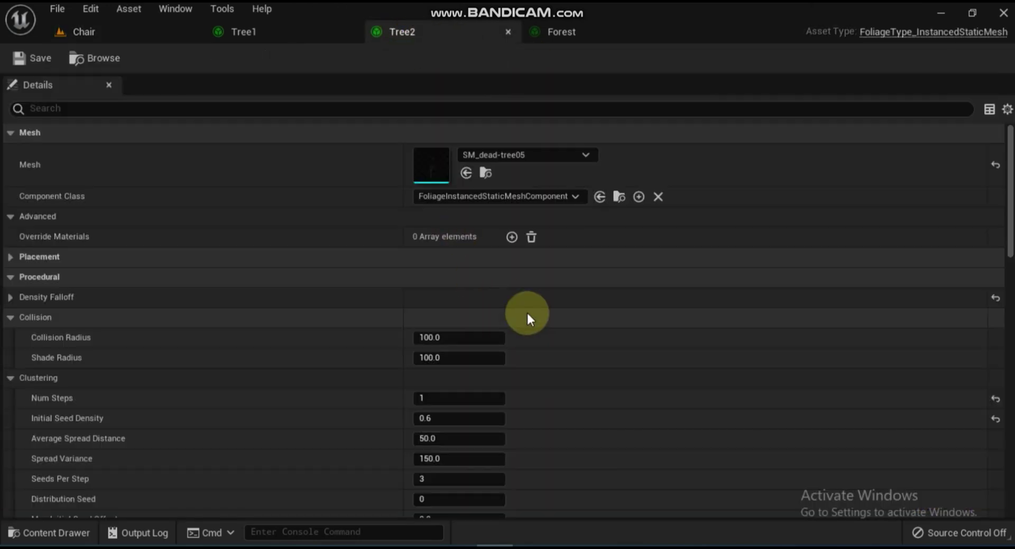
pyautogui.click(446, 397)
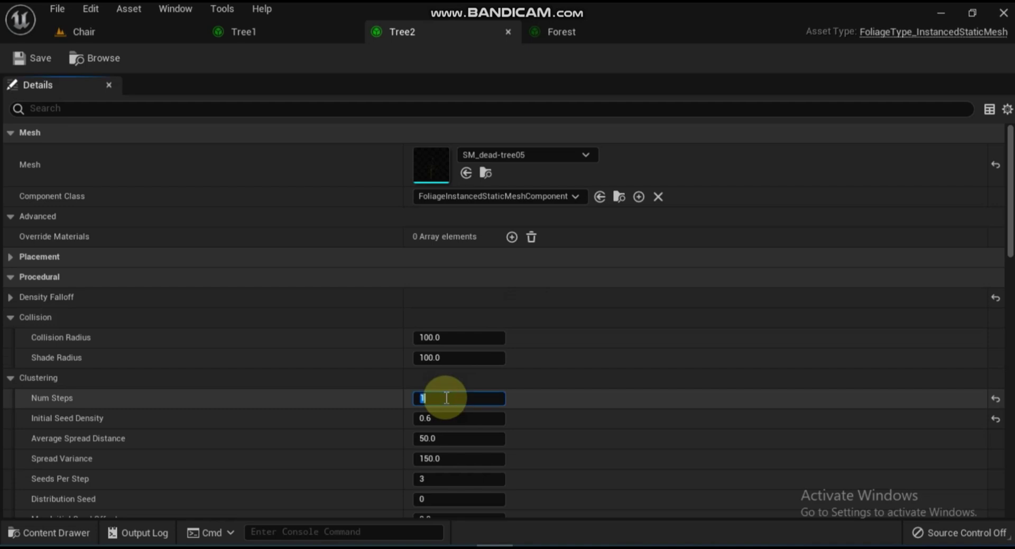
pyautogui.click(555, 394)
pyautogui.click(467, 419)
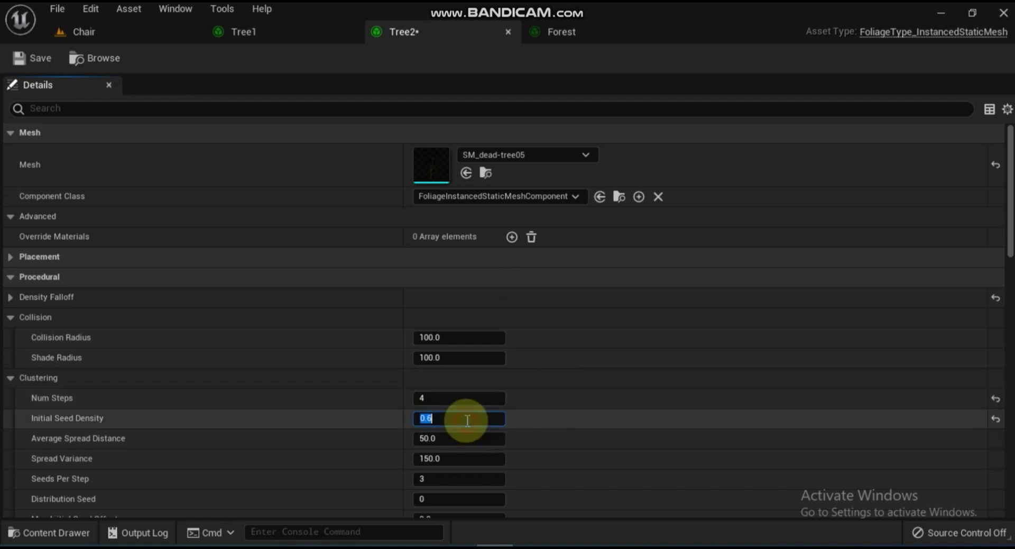
pyautogui.write('0')
pyautogui.click(460, 437)
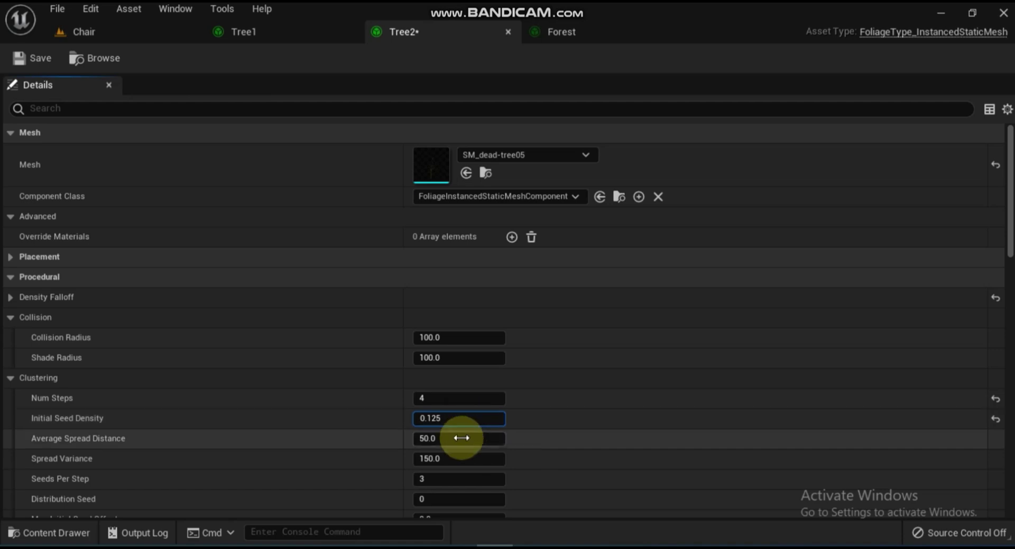
pyautogui.write('10')
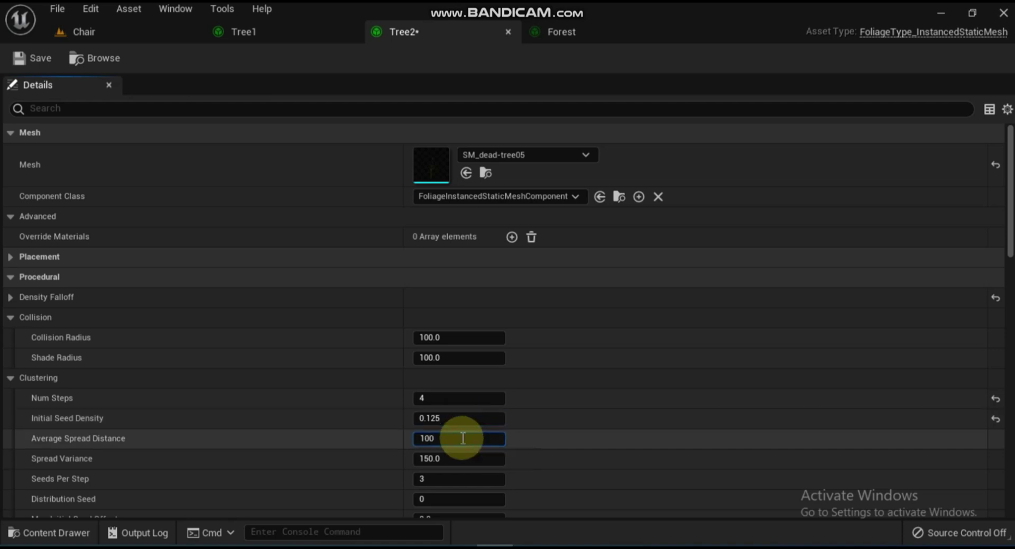
pyautogui.press('Return')
pyautogui.scroll(-3, 521, 438)
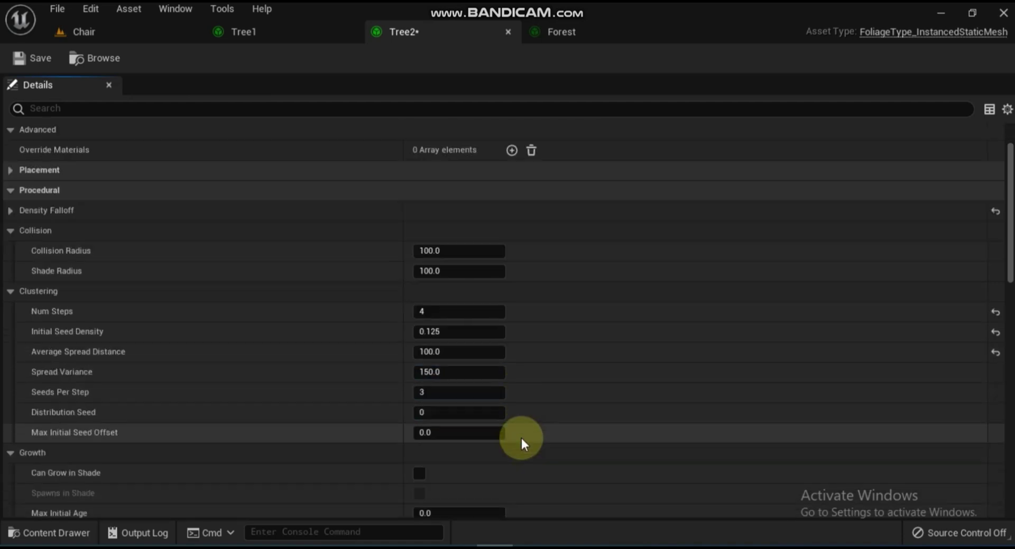
pyautogui.scroll(-3, 521, 438)
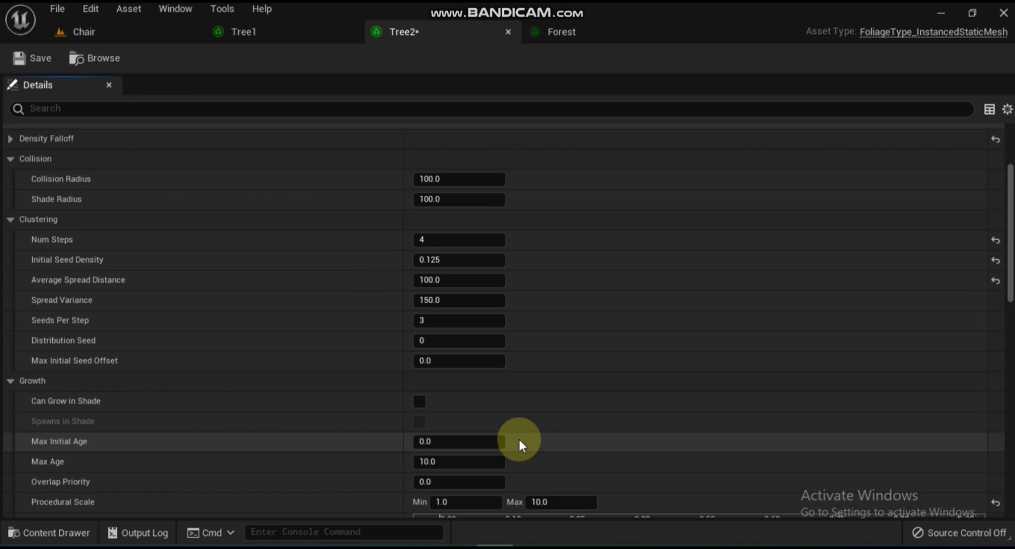
pyautogui.click(419, 401)
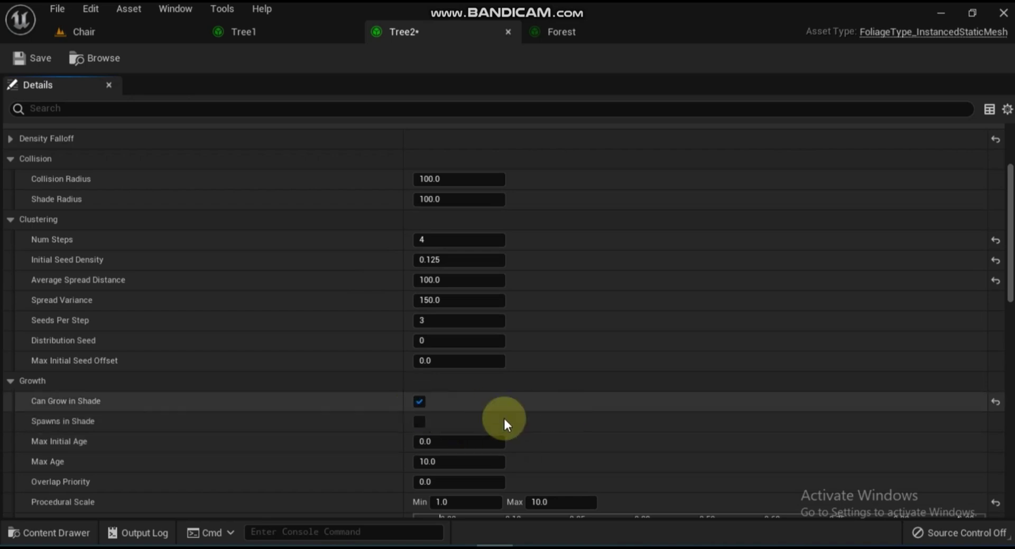
pyautogui.click(417, 420)
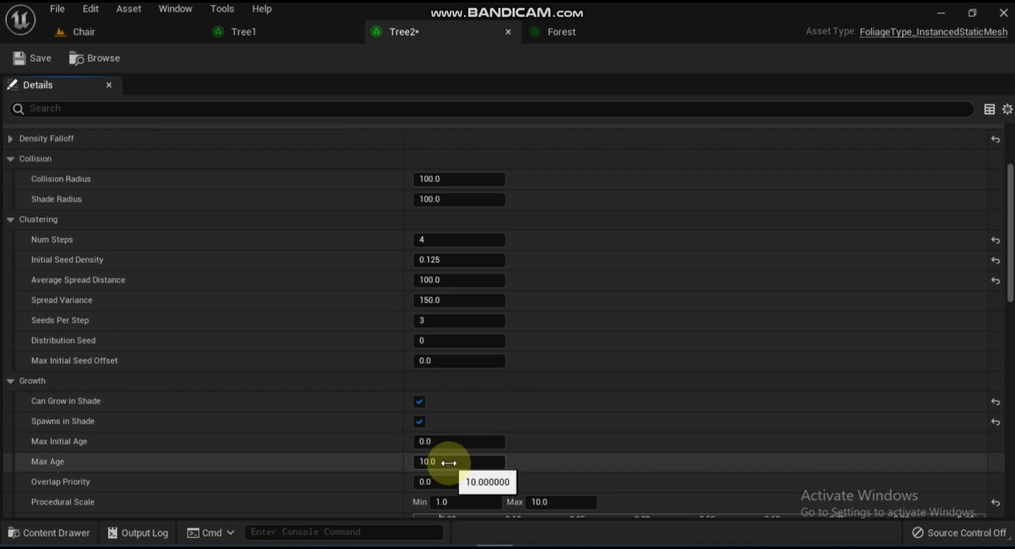
pyautogui.hotkey('ctrl', 'z')
pyautogui.hotkey('ctrl', 'z')
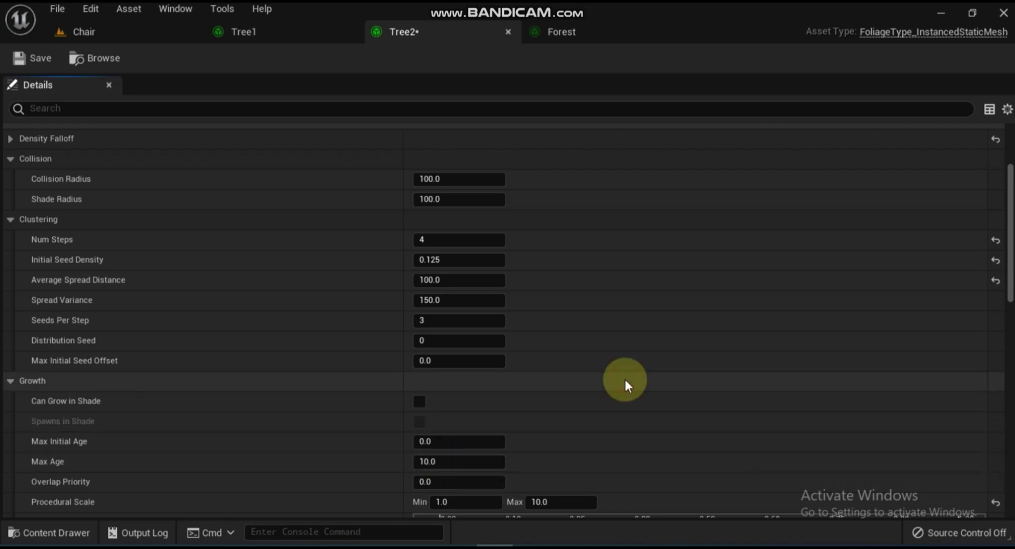
# - Enable Can Grow in Shade and Spawns in Shade for Tree2 and set its Max Age to 15
pyautogui.click(419, 402)
pyautogui.click(418, 421)
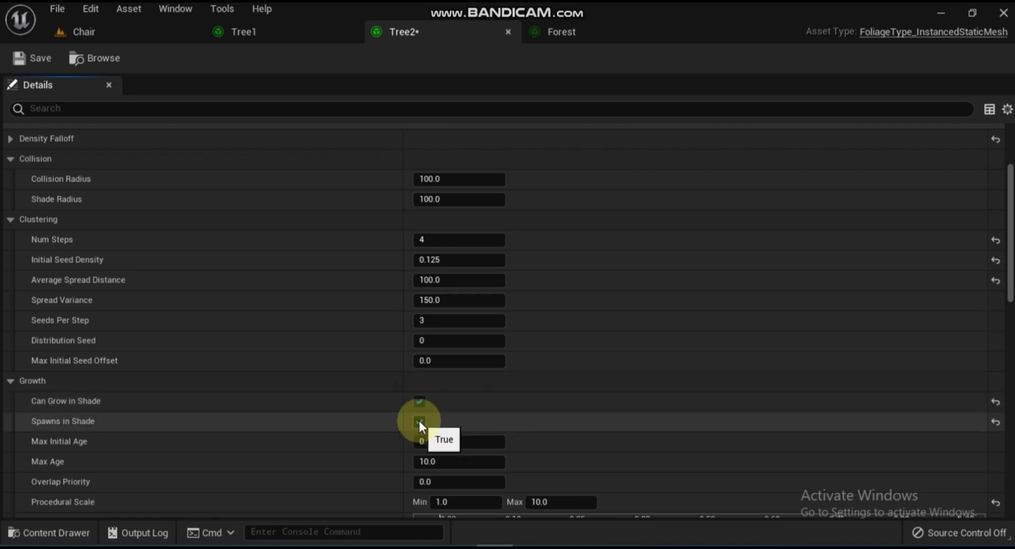
pyautogui.click(458, 462)
pyautogui.write('15')
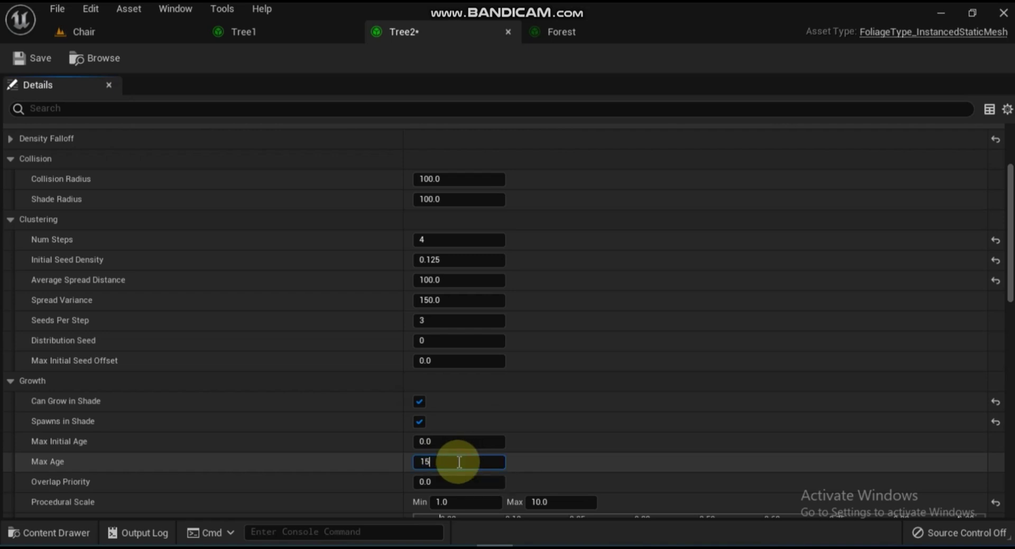
pyautogui.press('Return')
# - Set Tree2's Overlap Priority to 1 and its maximum Procedural Scale to 5
pyautogui.click(452, 482)
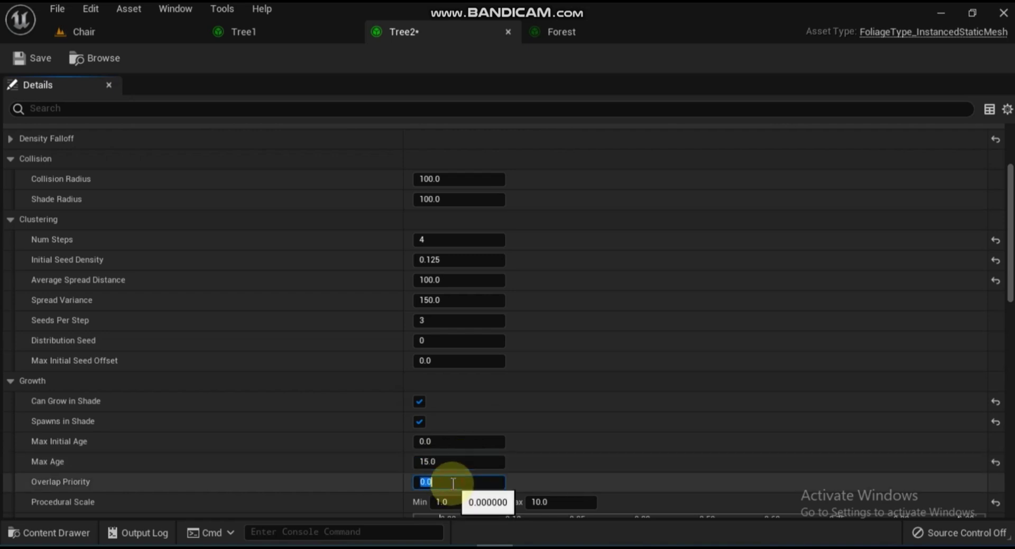
pyautogui.write('1')
pyautogui.press('Return')
pyautogui.click(558, 501)
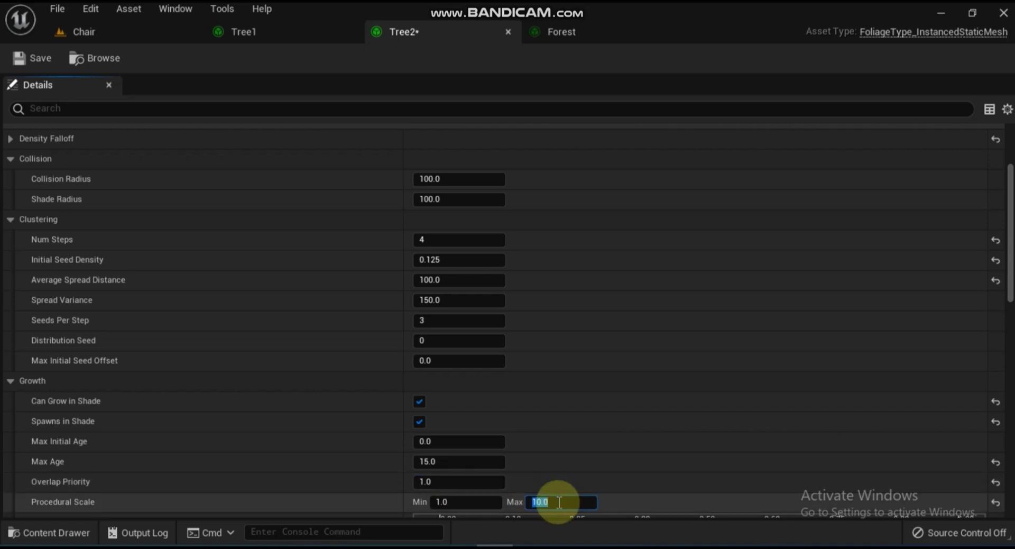
pyautogui.write('5')
pyautogui.press('Return')
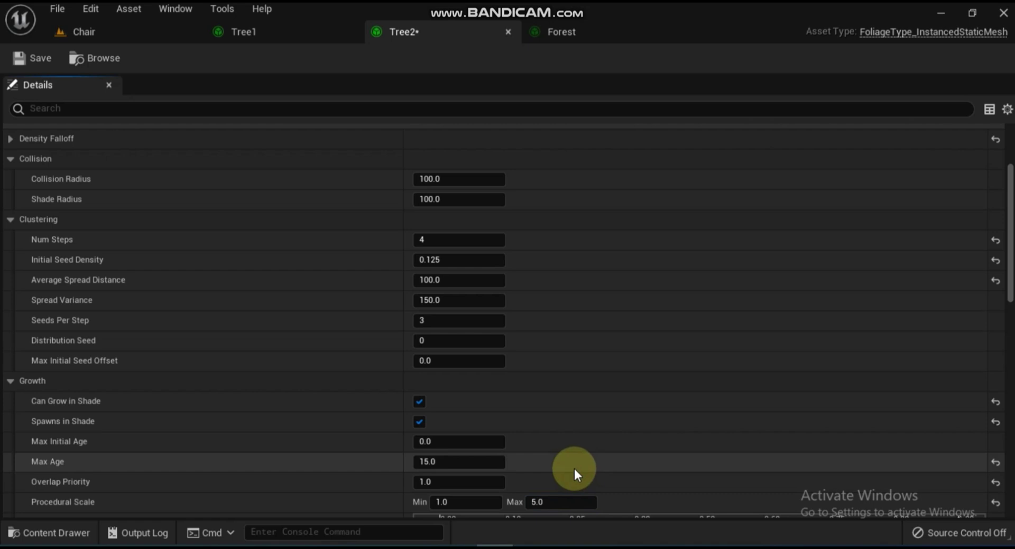
# - Save Tree2's clustering and growth changes and resimulate the Forest volume
pyautogui.click(36, 60)
pyautogui.click(77, 36)
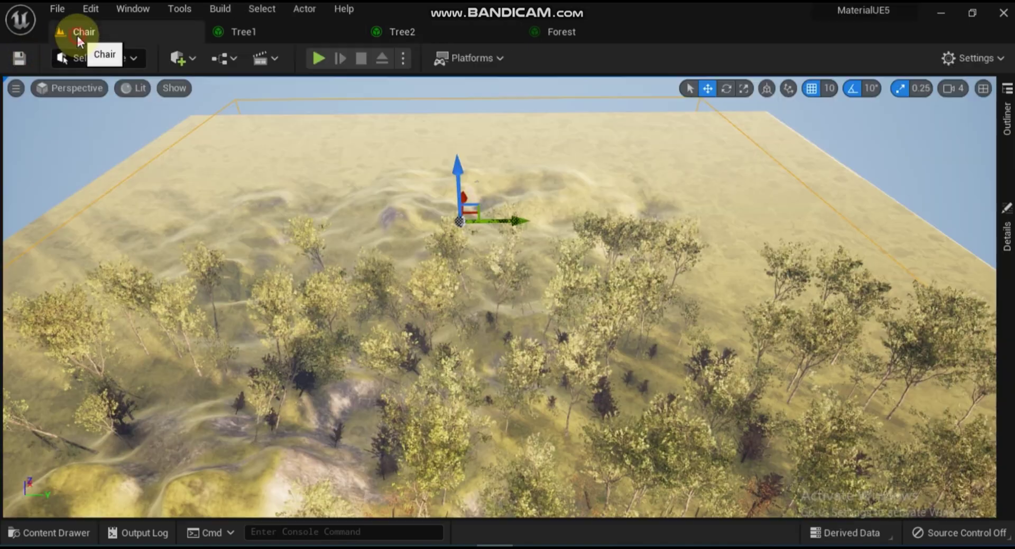
pyautogui.click(1007, 209)
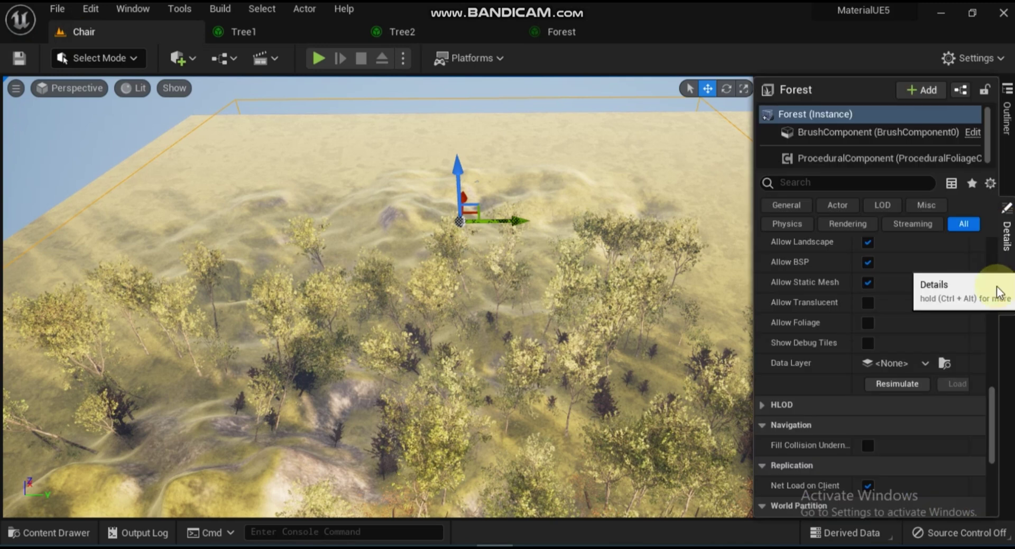
pyautogui.click(894, 384)
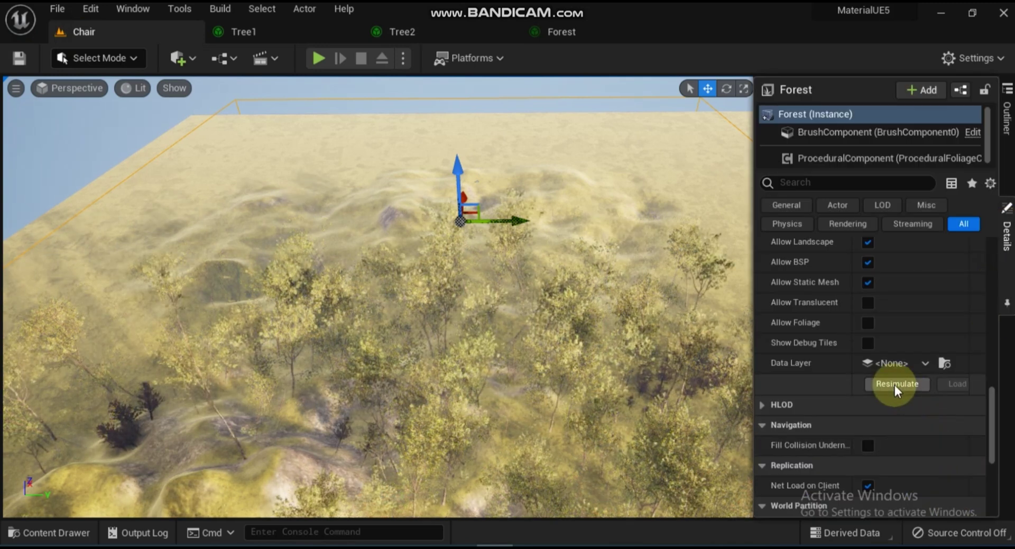